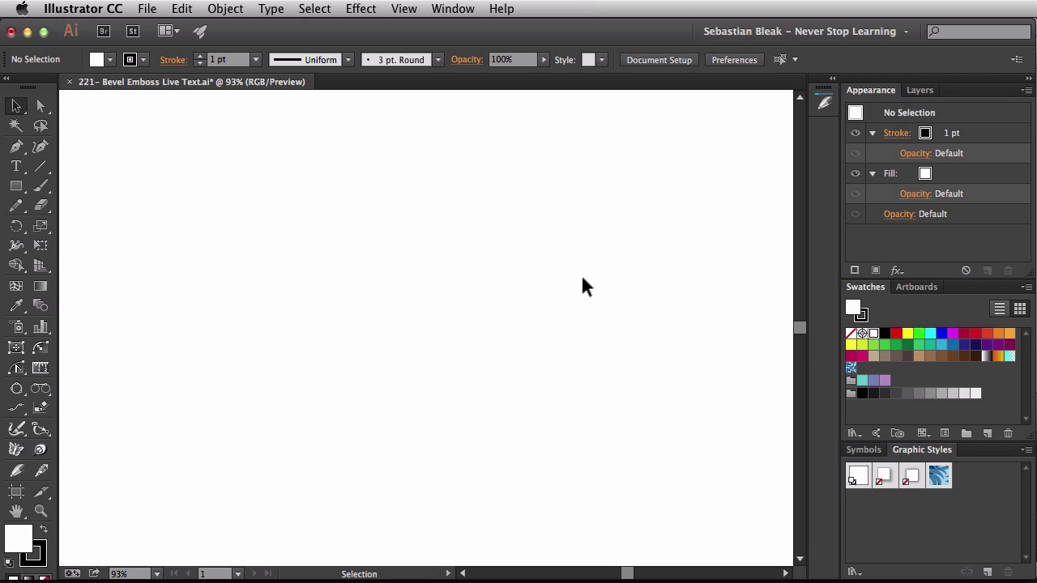
Step: Add the live text 'TEXT' near the top-left of the artboard and enlarge it proportionally
key(t)
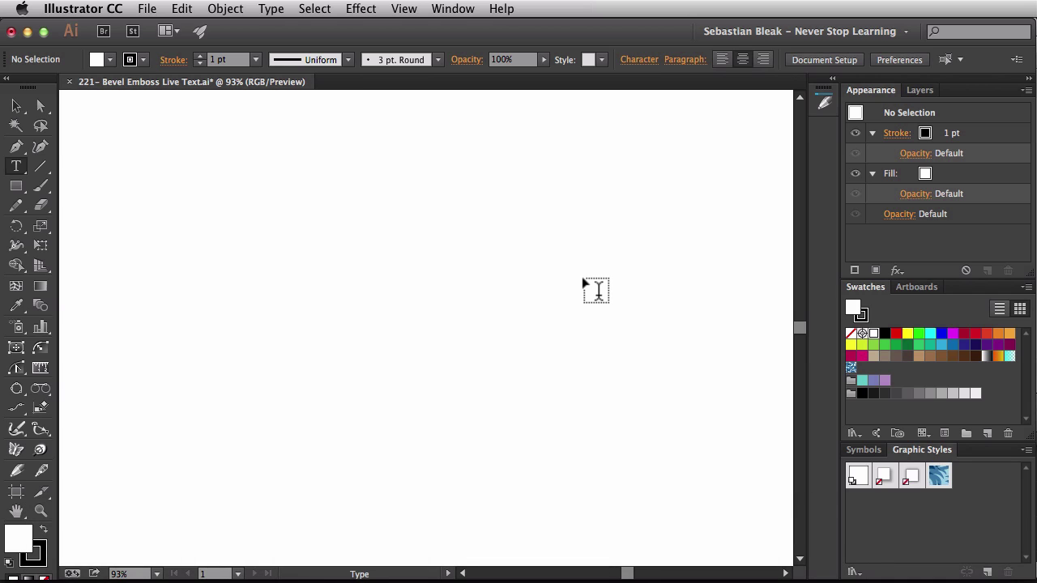
click(392, 180)
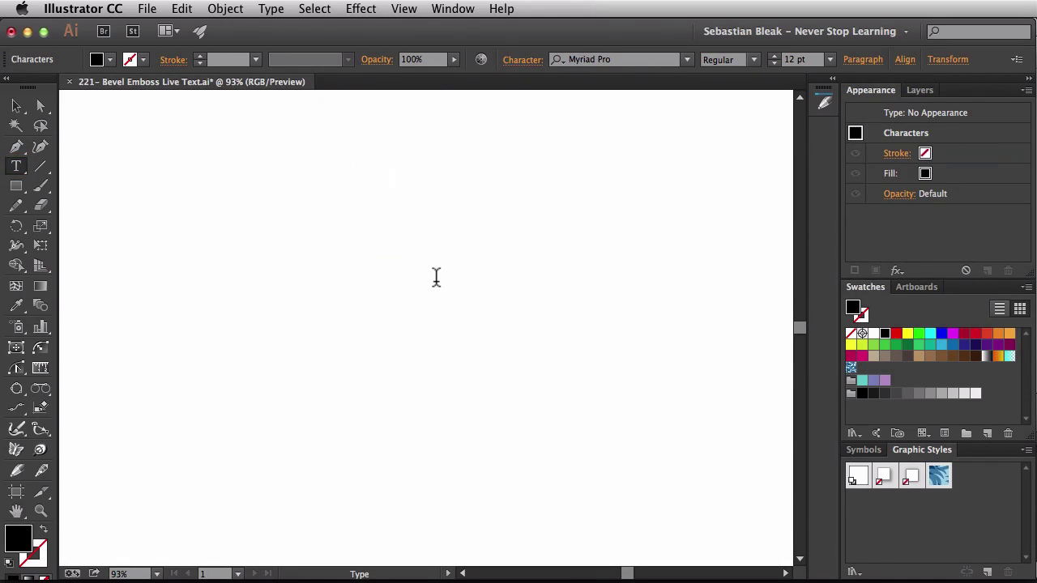
key(shift)
text(TEXT)
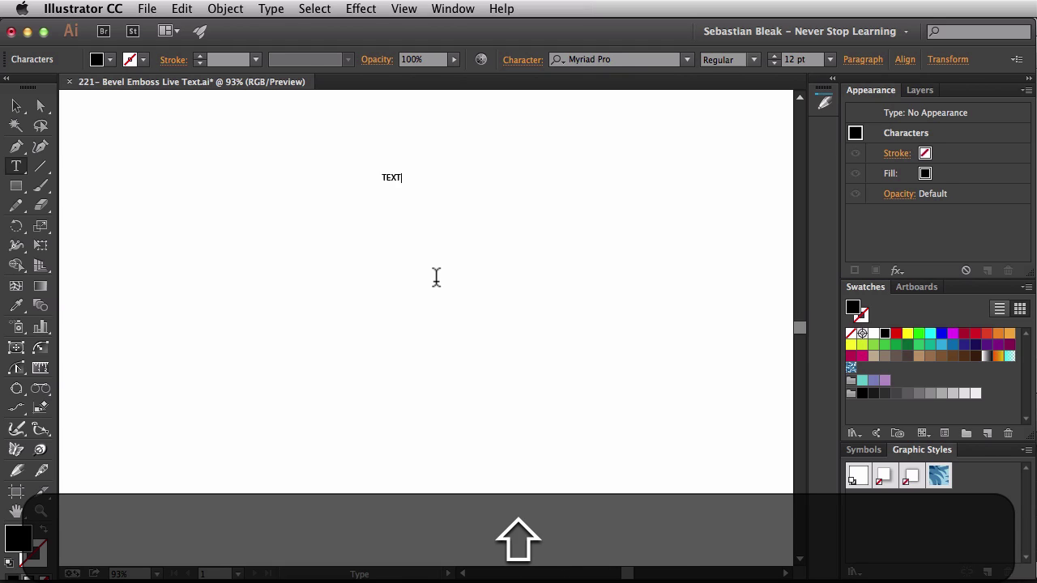
key(super+shift+Return)
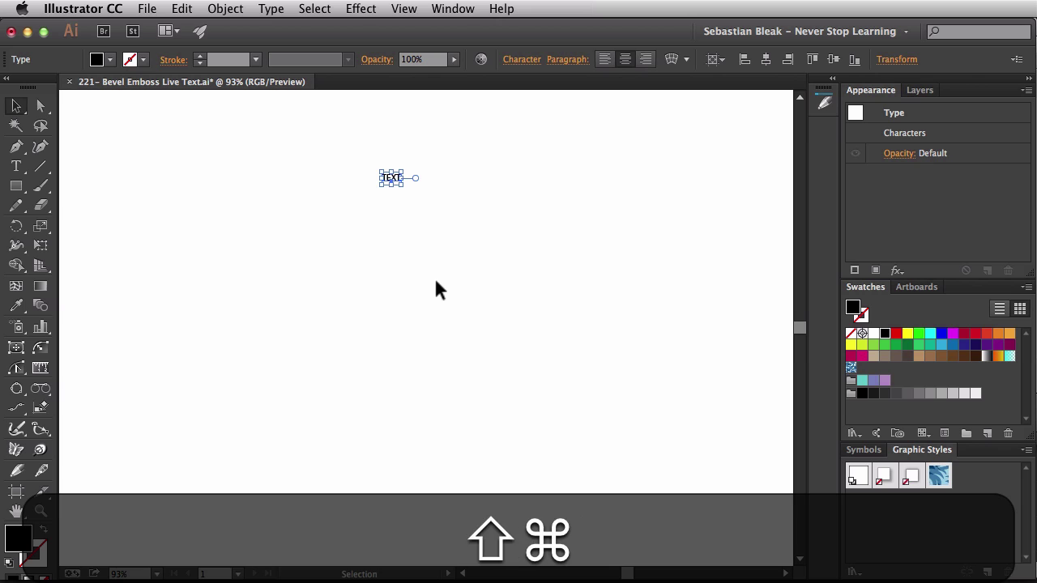
drag(381, 185, 194, 334)
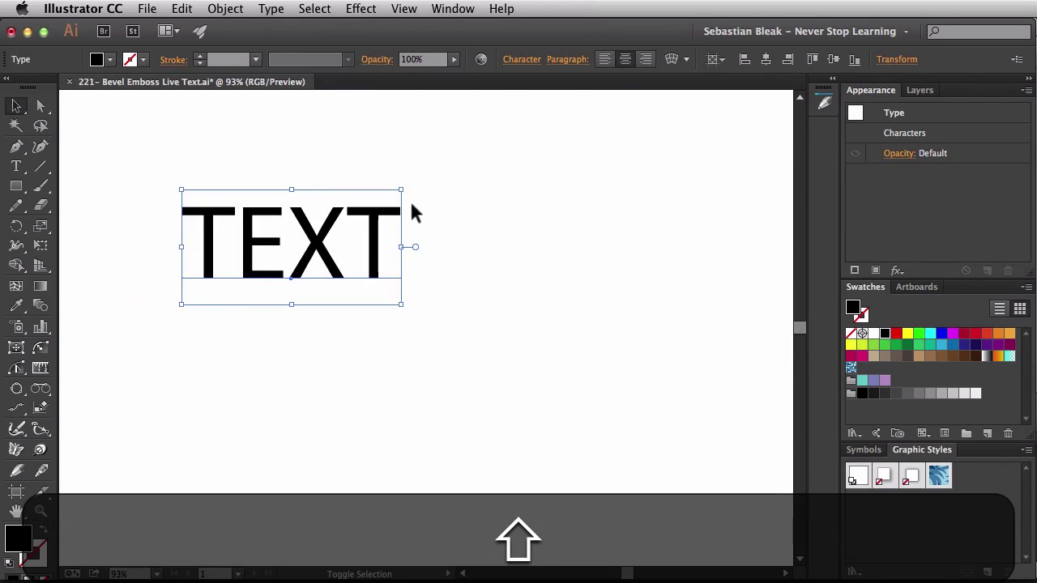
drag(401, 188, 516, 129)
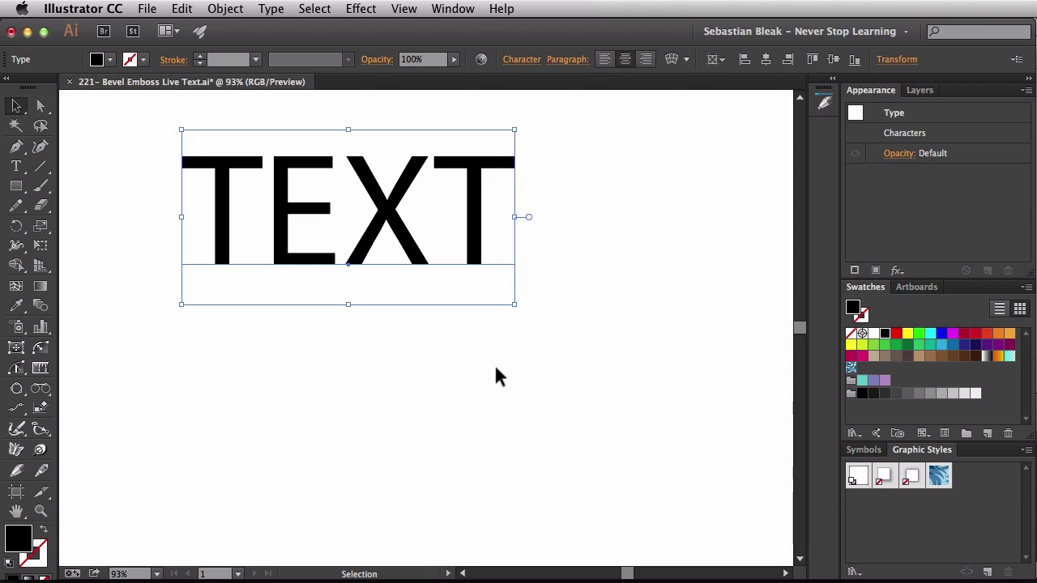
Step: Set the text's own fill to None and add a new appearance fill using the White, Black gradient
key(slash)
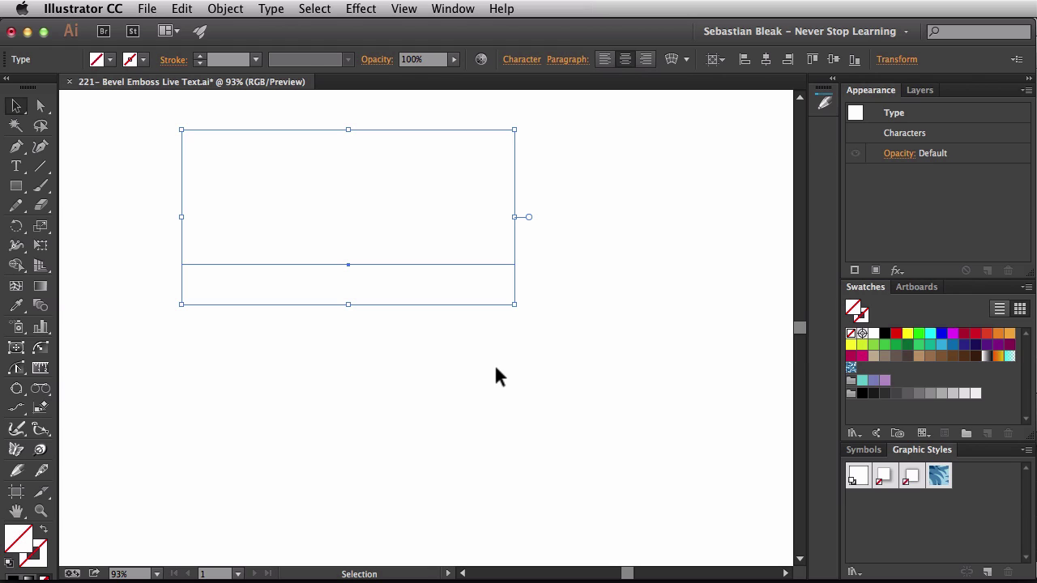
click(895, 205)
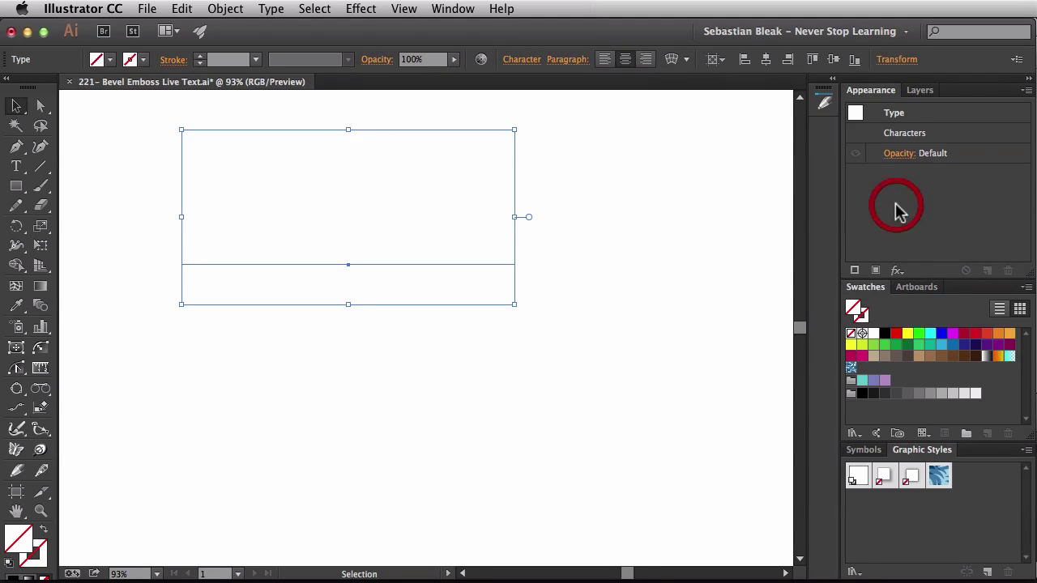
click(876, 270)
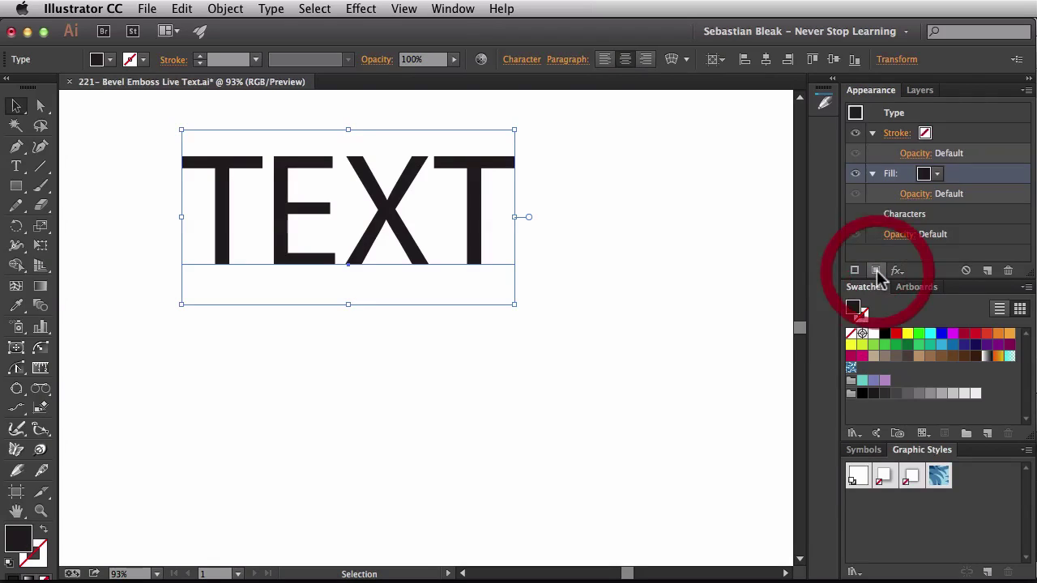
click(938, 174)
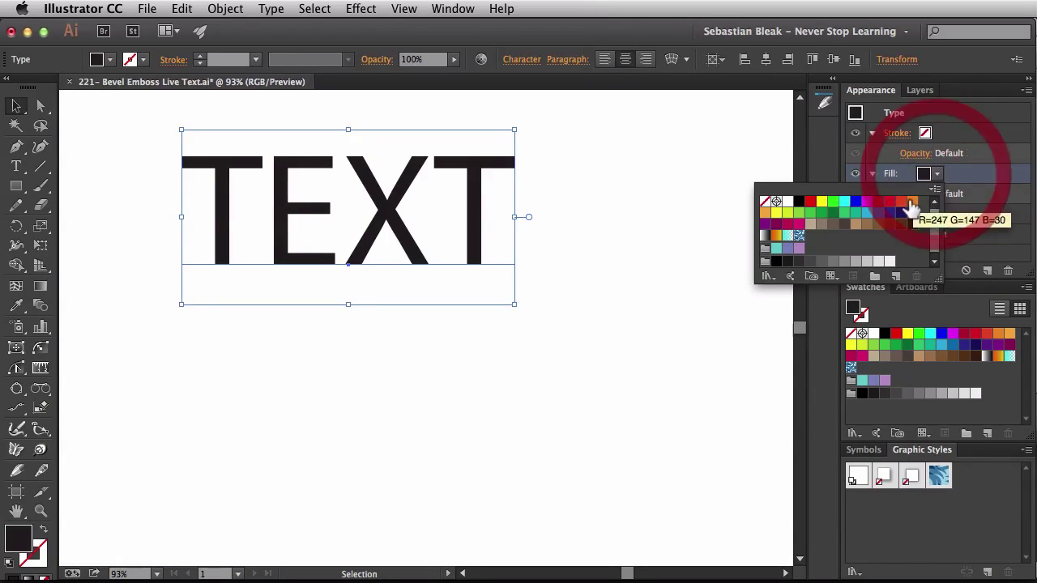
click(765, 235)
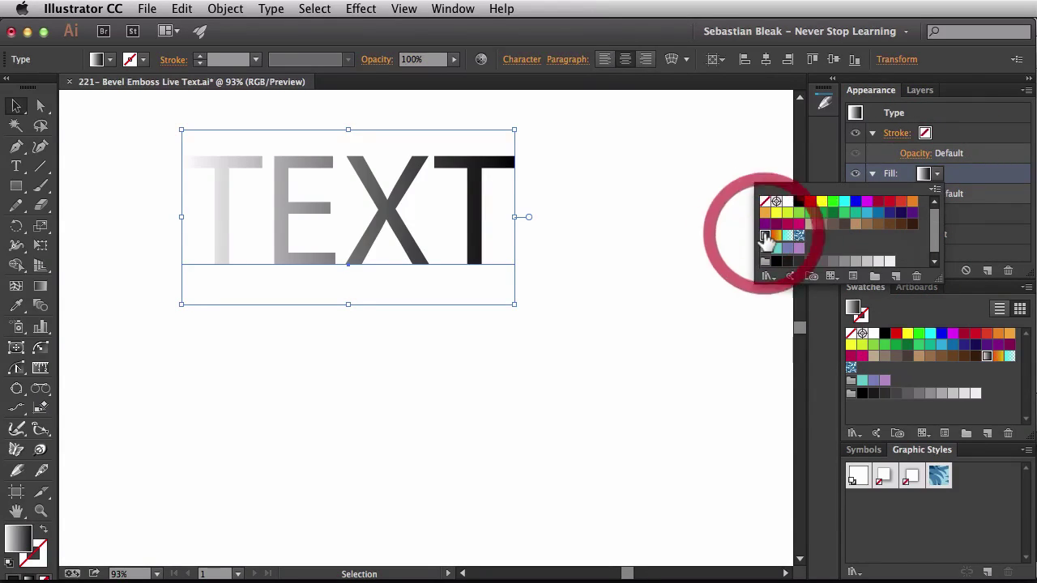
click(968, 177)
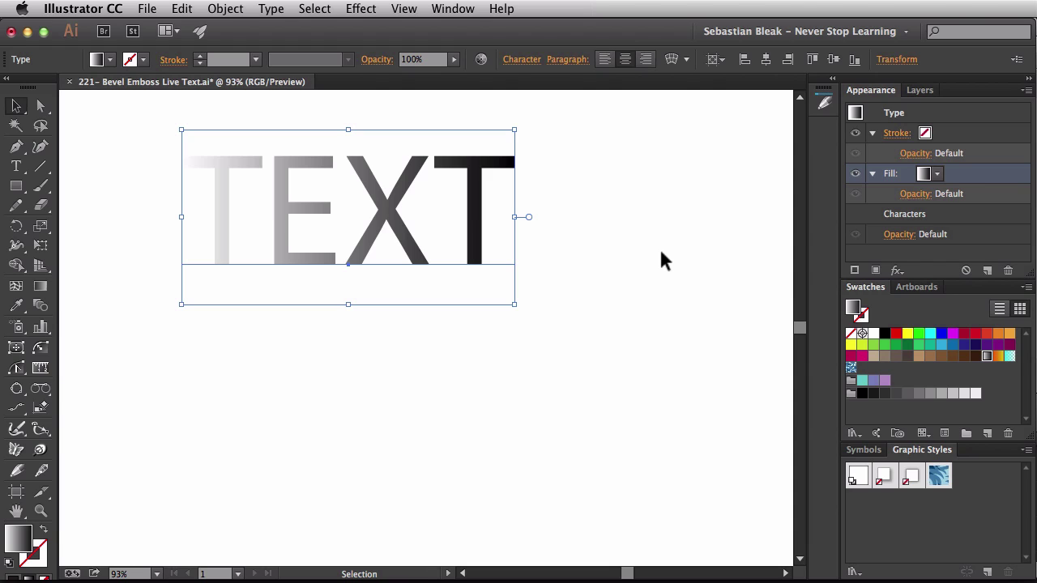
Step: Keep the fill gradient Linear and set its angle to 90° in the Gradient panel
key(super+F9)
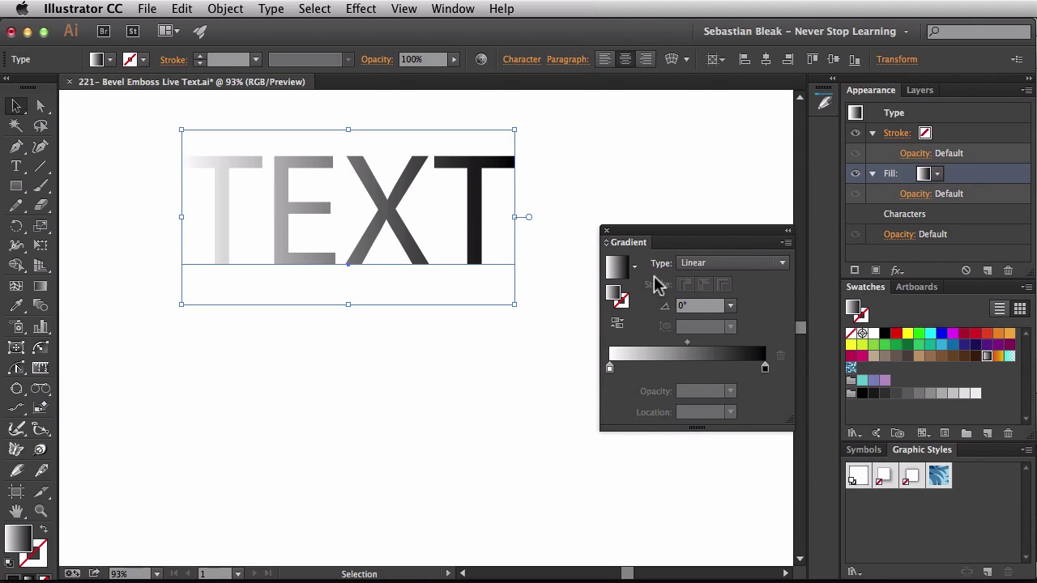
click(767, 274)
click(750, 282)
click(729, 307)
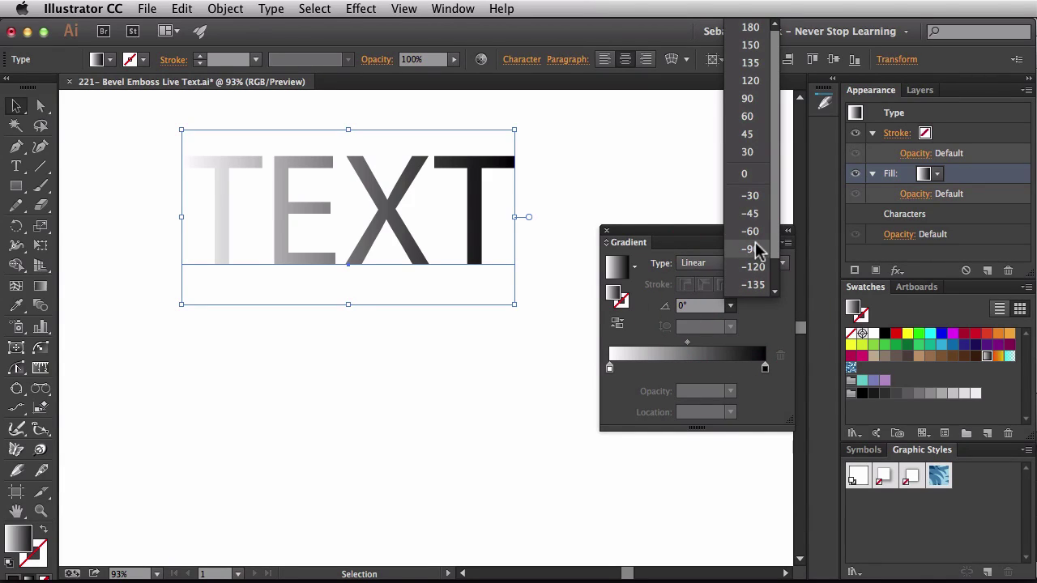
click(751, 97)
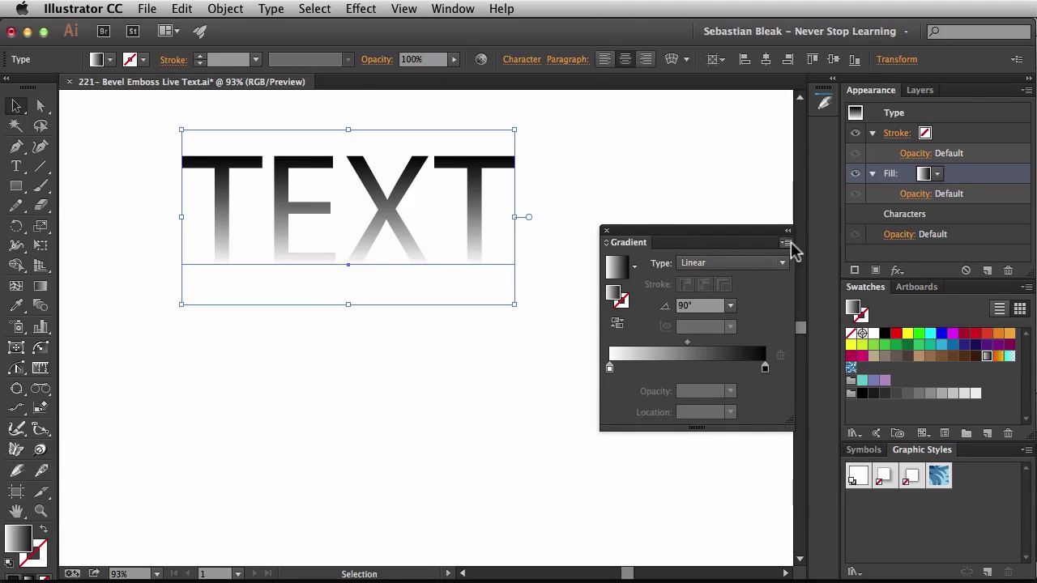
Step: Give the text's stroke the White, Black gradient at a 10 pt weight
click(925, 133)
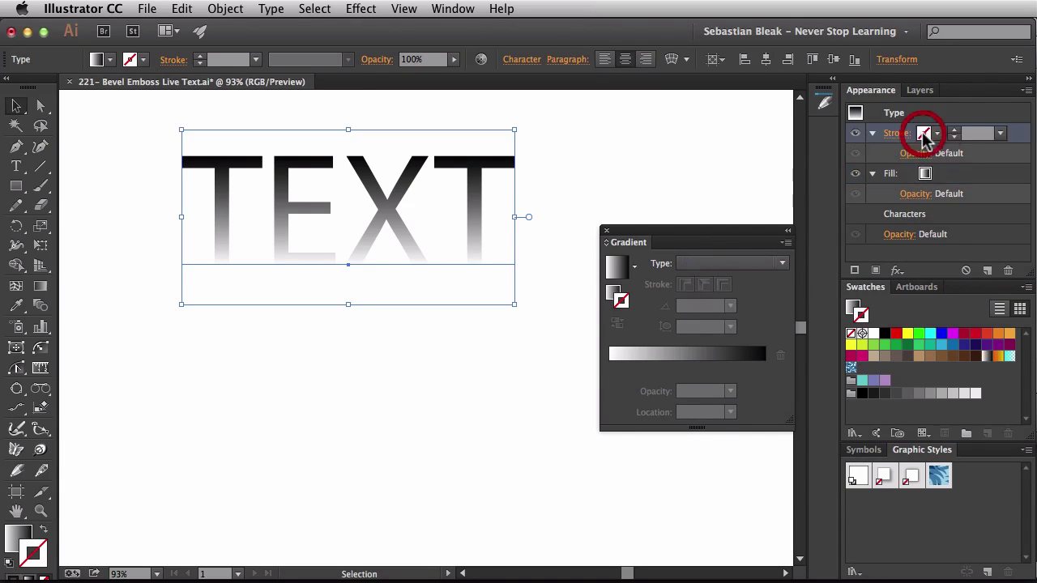
click(937, 135)
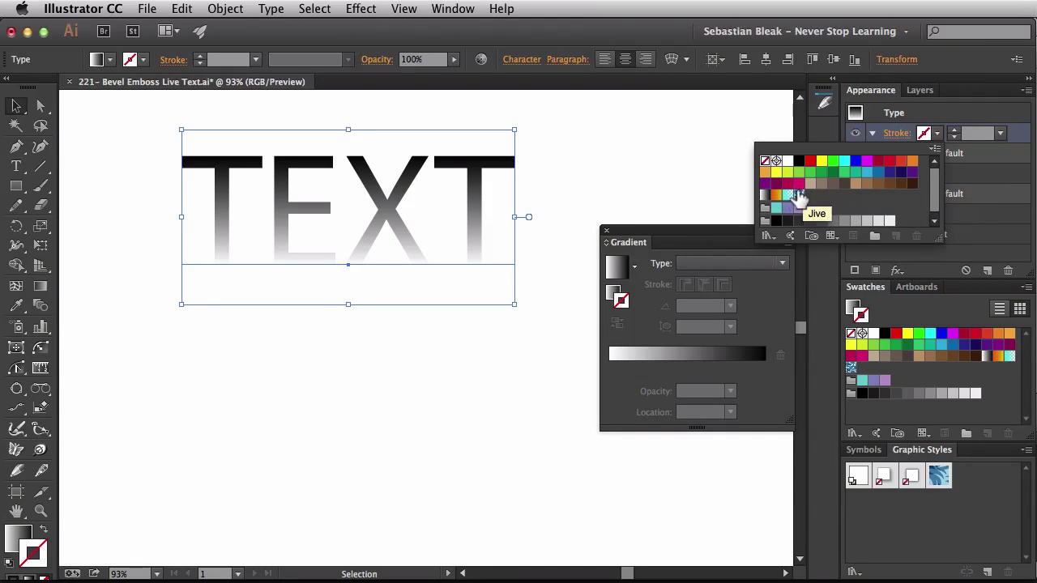
click(764, 198)
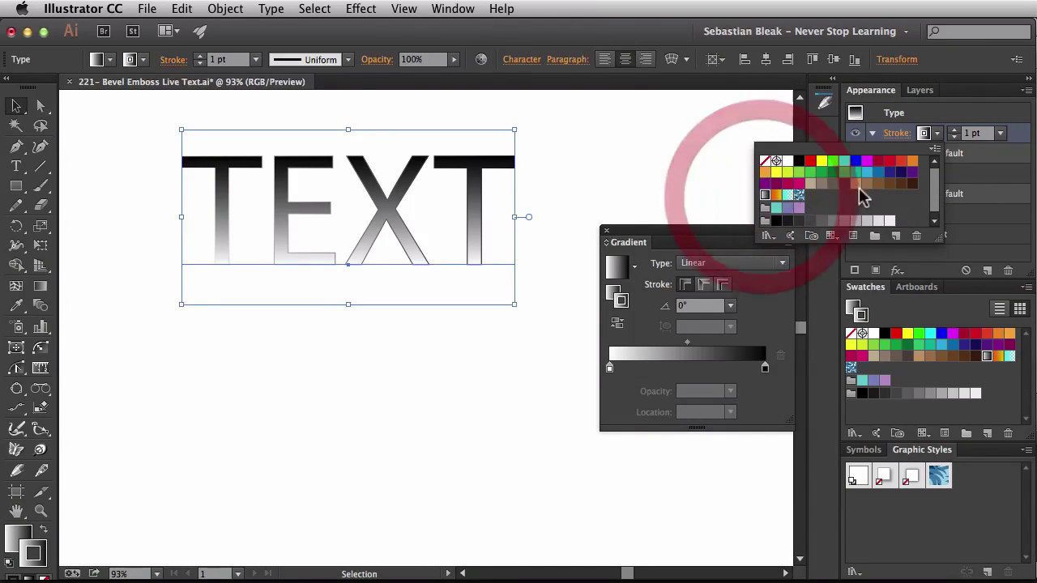
click(928, 134)
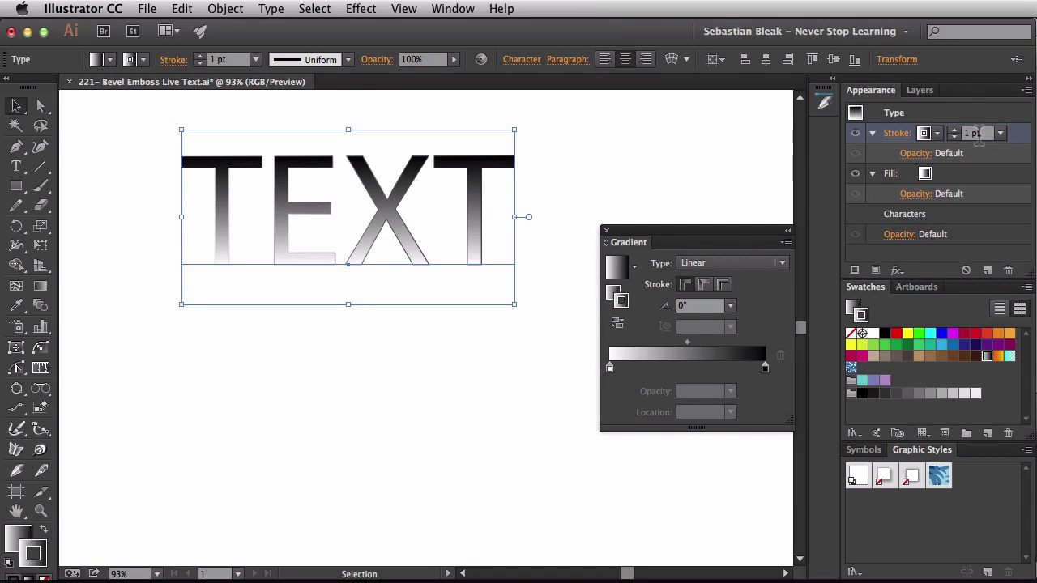
key(Up)
key(Up)
key(Up)
key(Up)
key(Up)
key(Up)
key(Up)
key(Up)
key(Up)
key(Up)
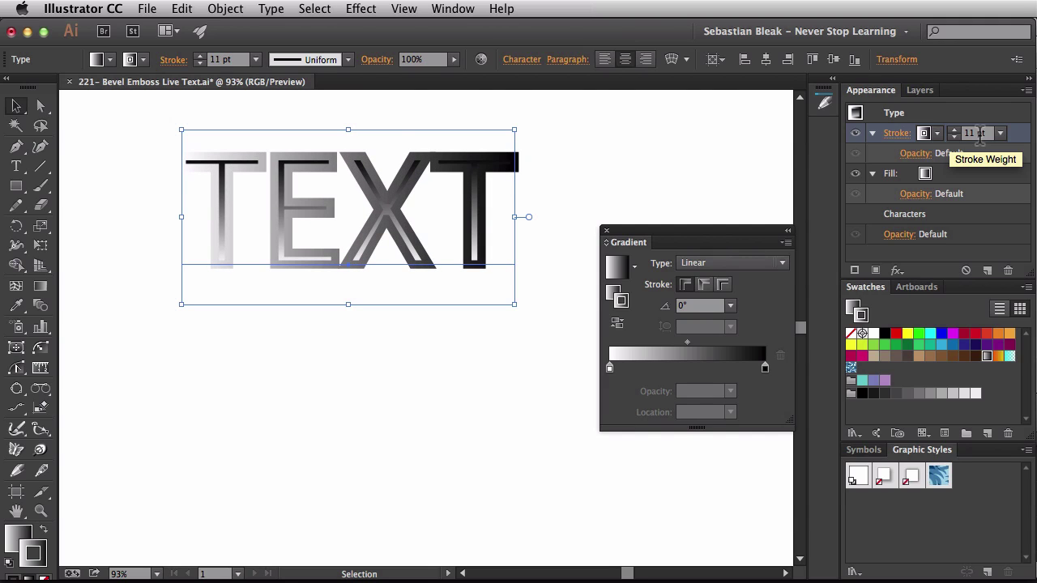
key(Down)
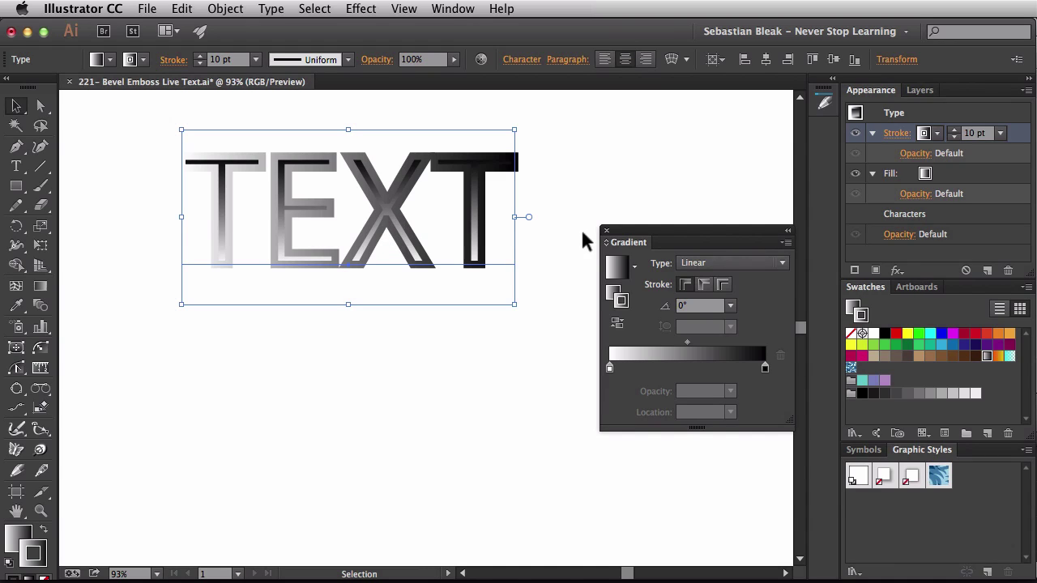
Step: Move the stroke beneath the fill, set its gradient angle to -90°, and deselect the text
click(1016, 136)
drag(1016, 138, 1000, 206)
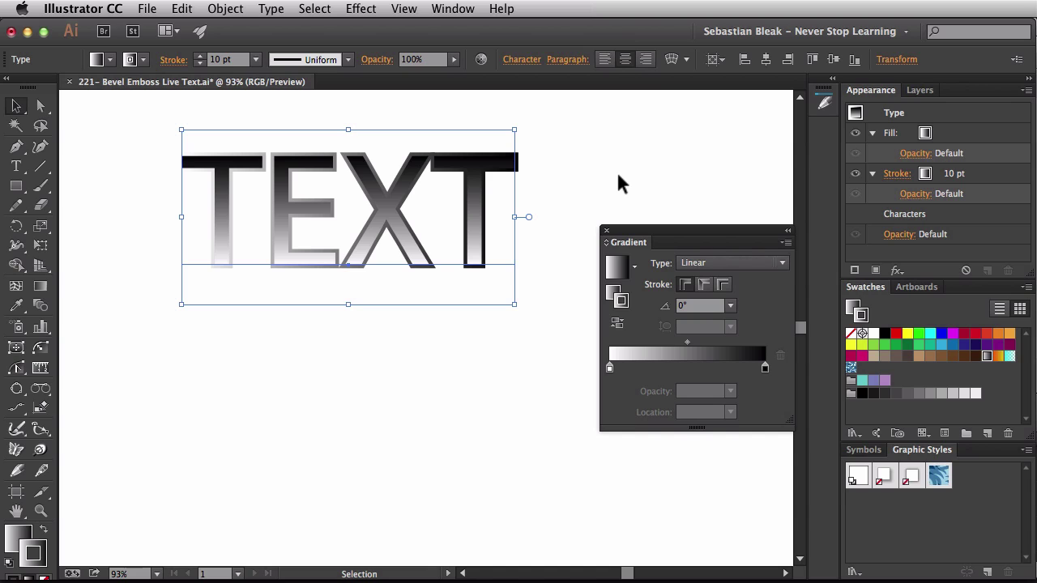
click(998, 174)
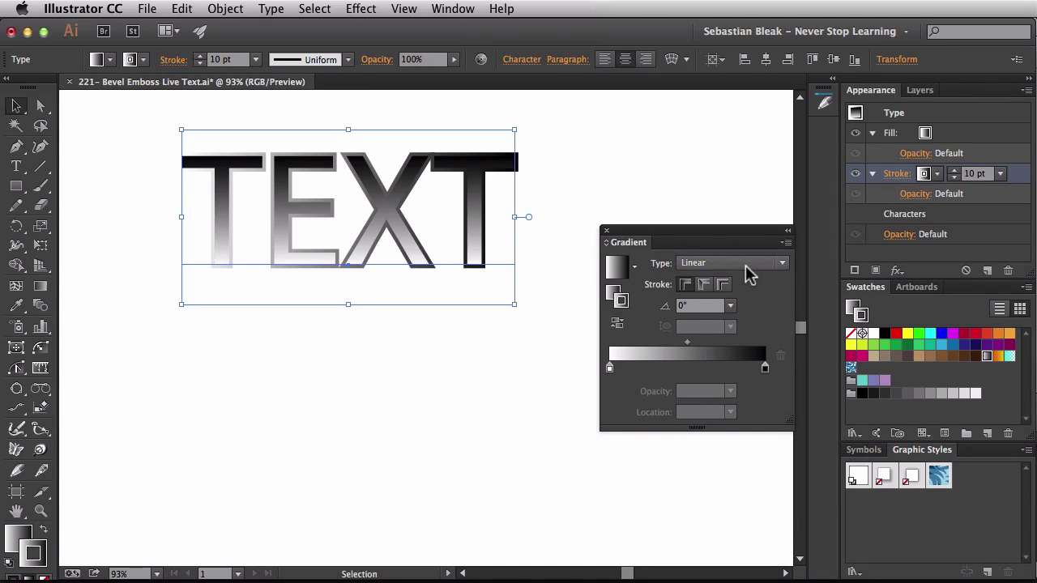
click(730, 306)
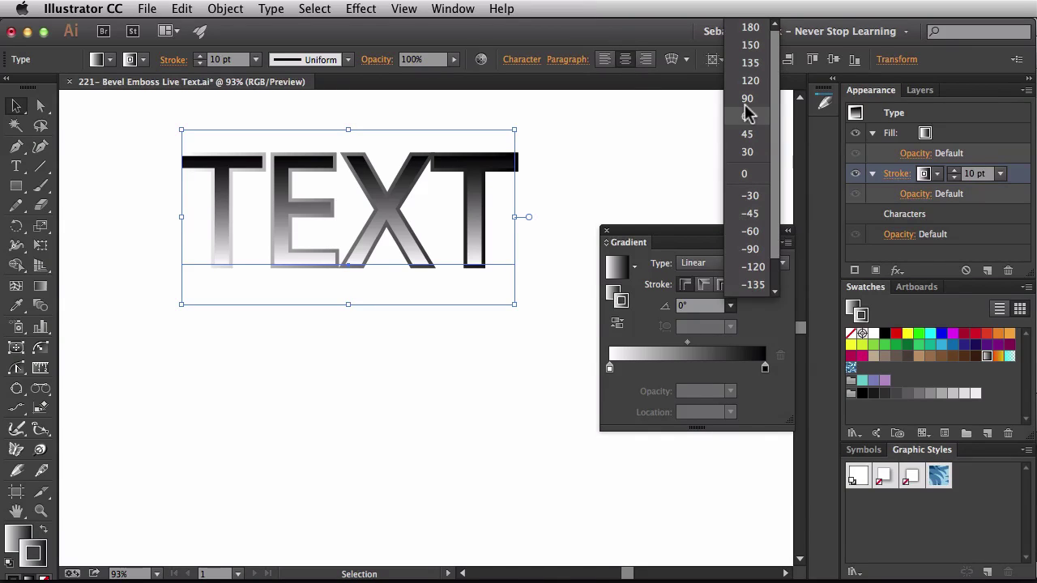
click(751, 251)
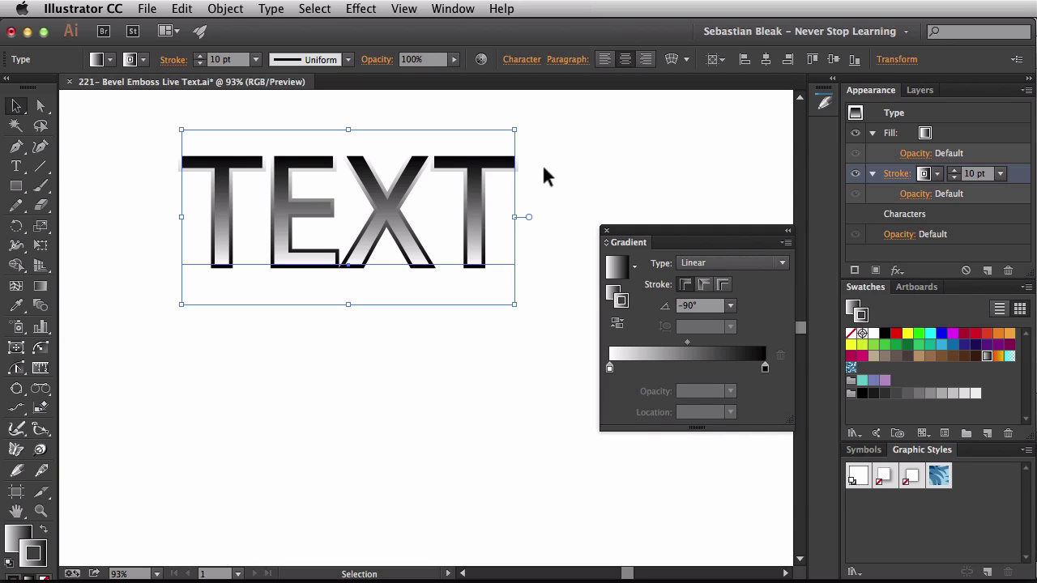
click(605, 230)
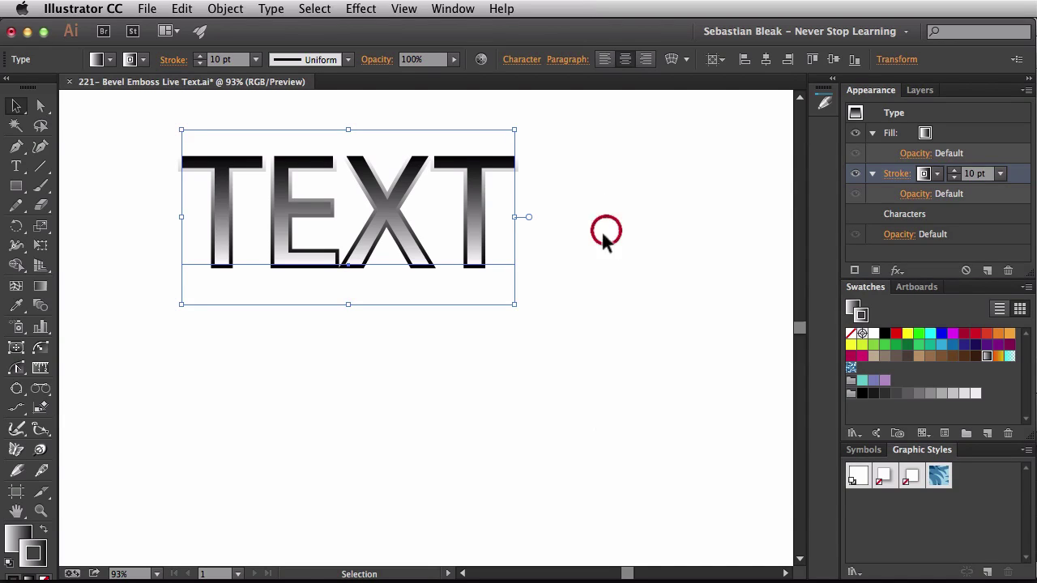
Step: Retype the lettering from 'TEXT' to 'ADOBE'
click(589, 235)
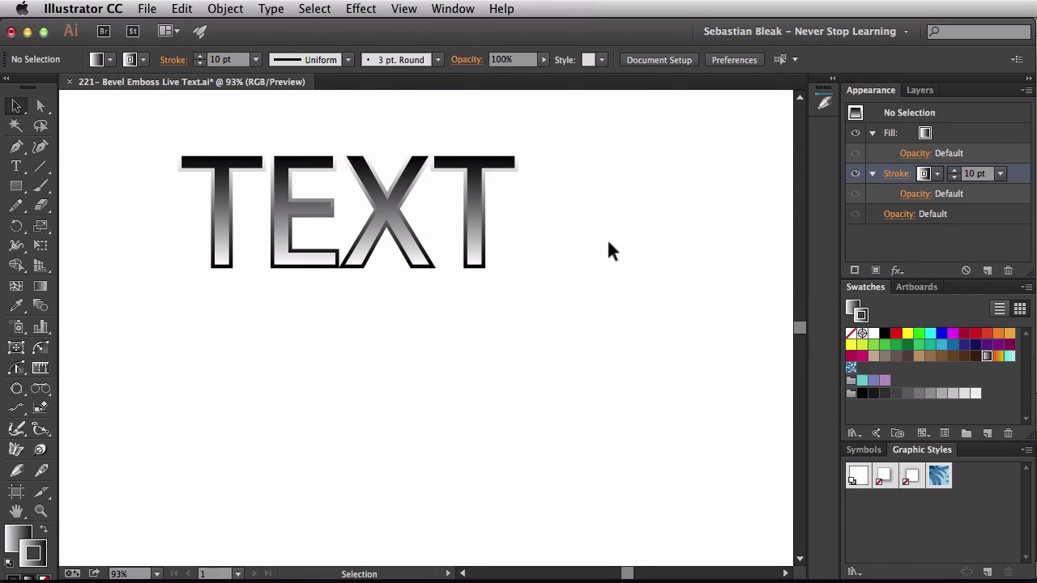
click(357, 197)
double_click(348, 195)
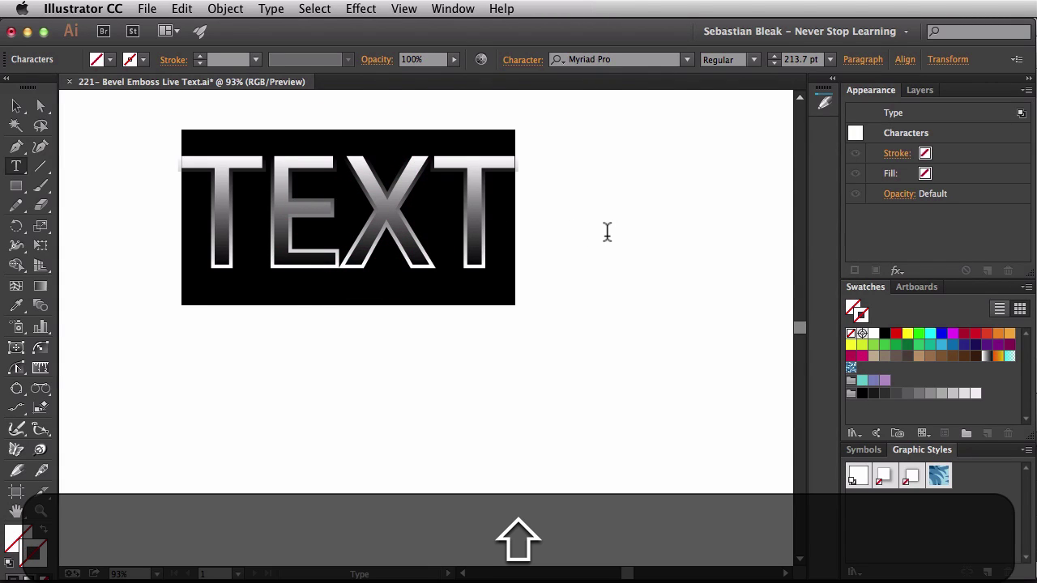
text(ADOBE)
key(shift+super+Return)
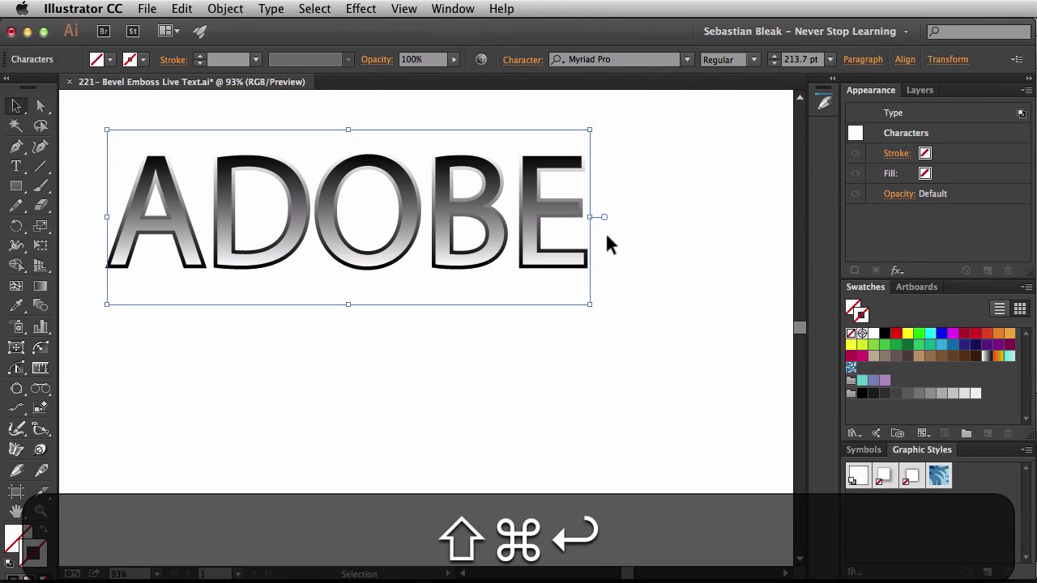
Step: Reposition and proportionally scale down the ADOBE text, then reselect it
mouse_move(391, 254)
mouse_down()
mouse_move(398, 261)
mouse_move(394, 244)
mouse_up()
drag(606, 224, 528, 223)
click(626, 273)
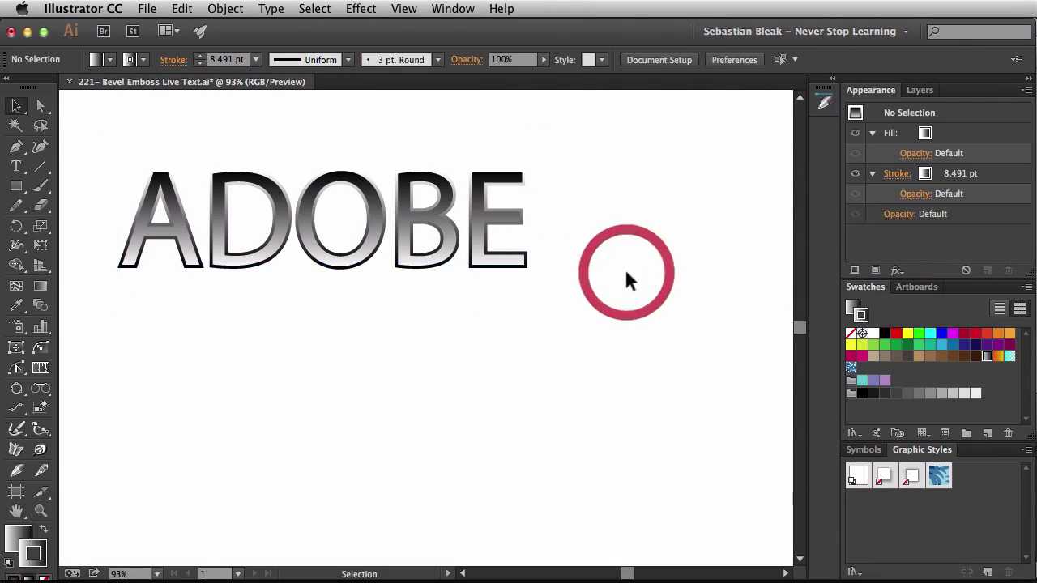
drag(594, 324, 453, 236)
Step: Reset ADOBE to the default white fill and black stroke, then set the stroke to None
key(d)
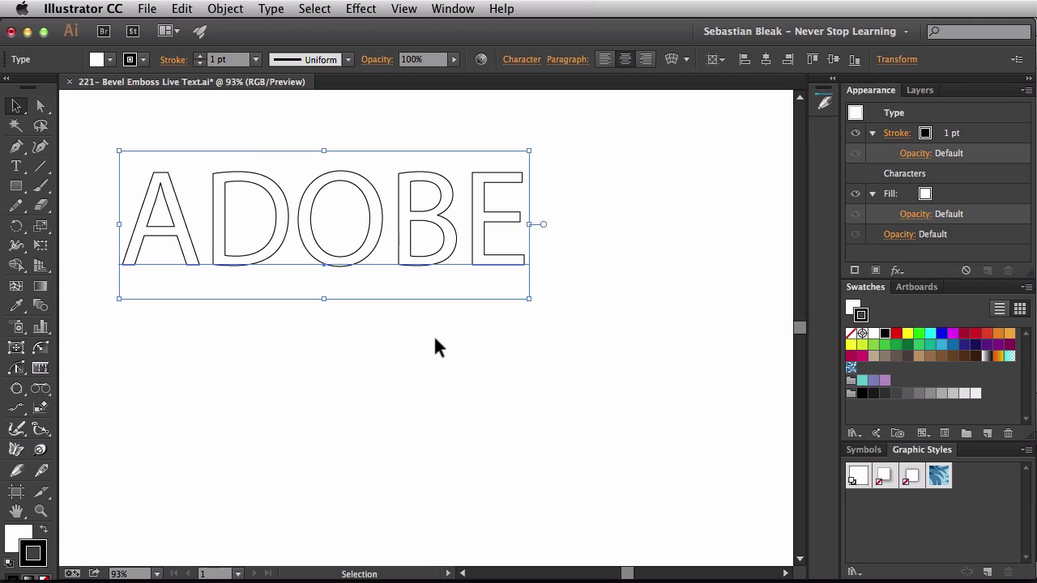
key(slash)
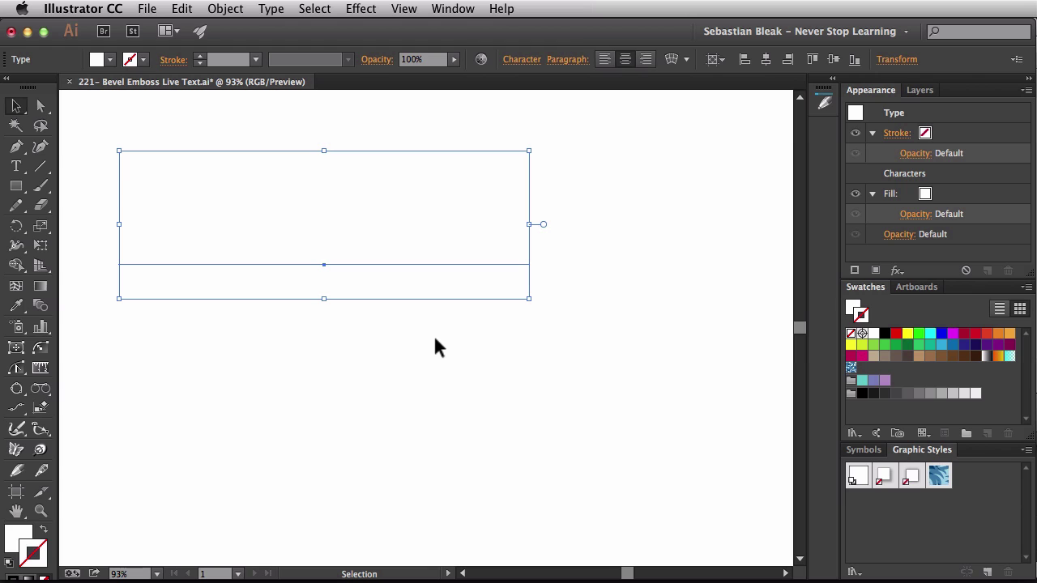
Step: Apply Effect > 3D > Extrude & Bevel to ADOBE with Preview turned on
click(362, 9)
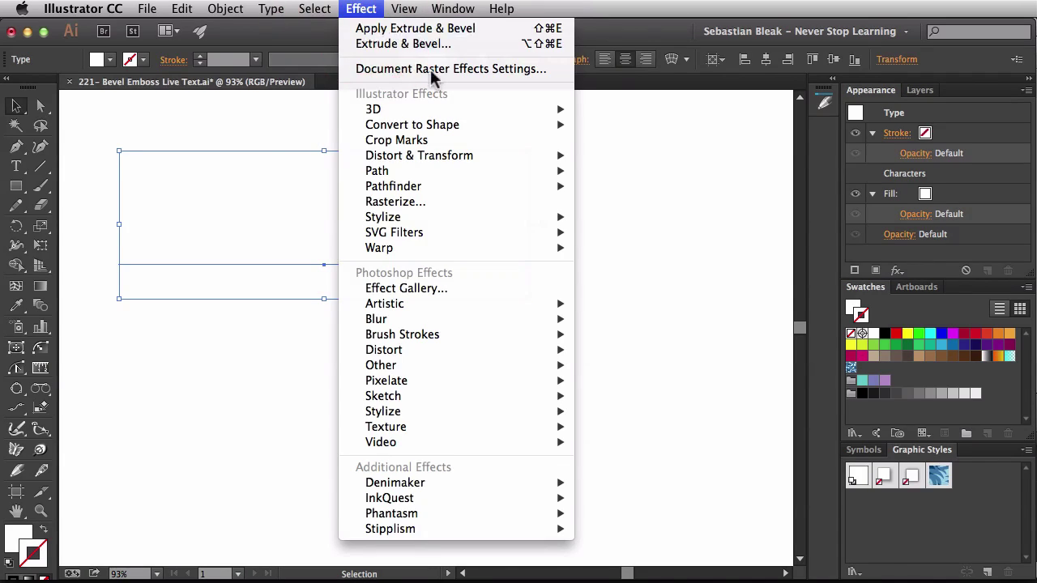
mouse_move(460, 110)
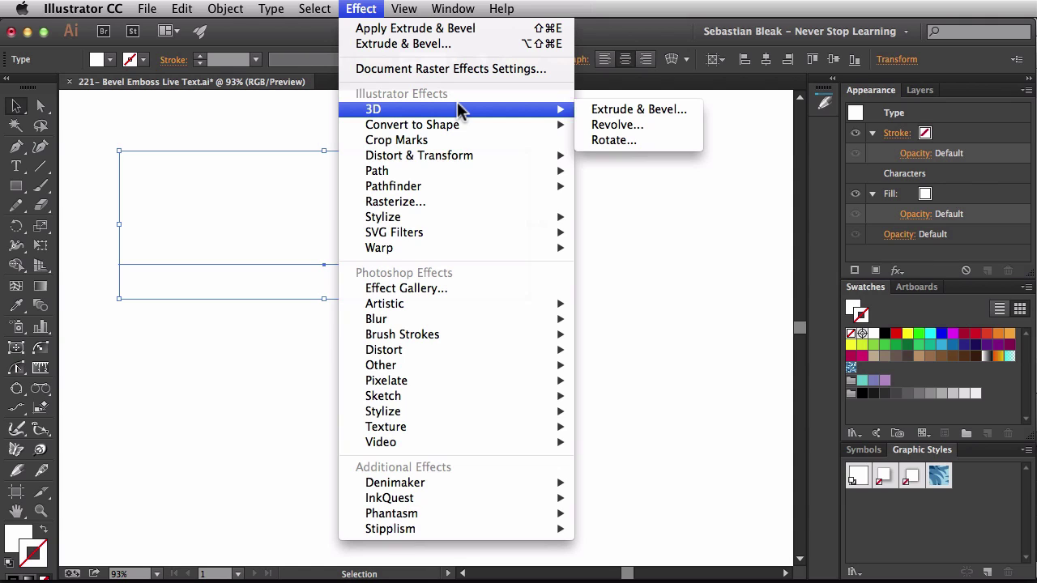
click(689, 111)
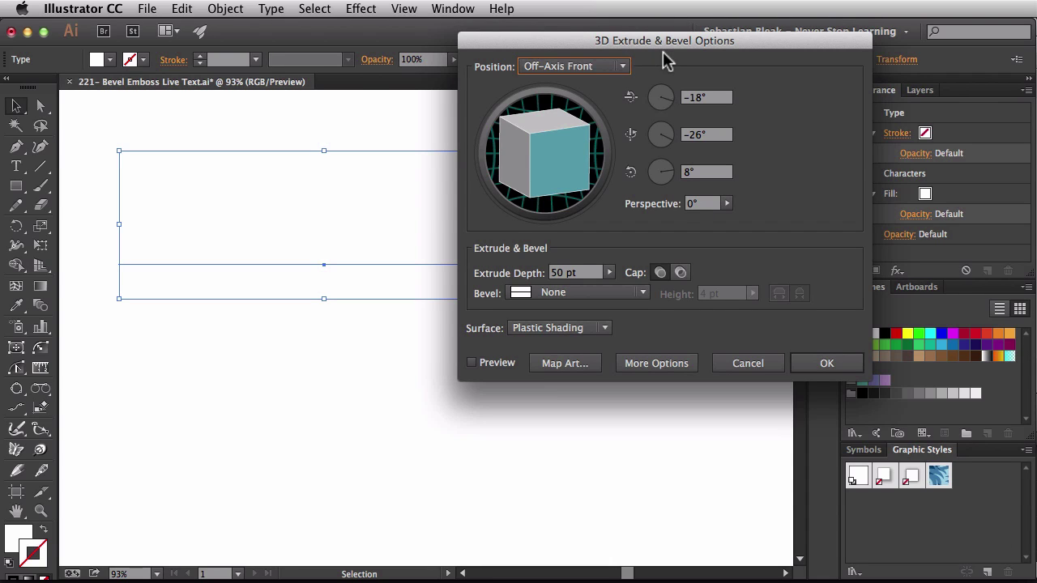
drag(601, 142, 601, 107)
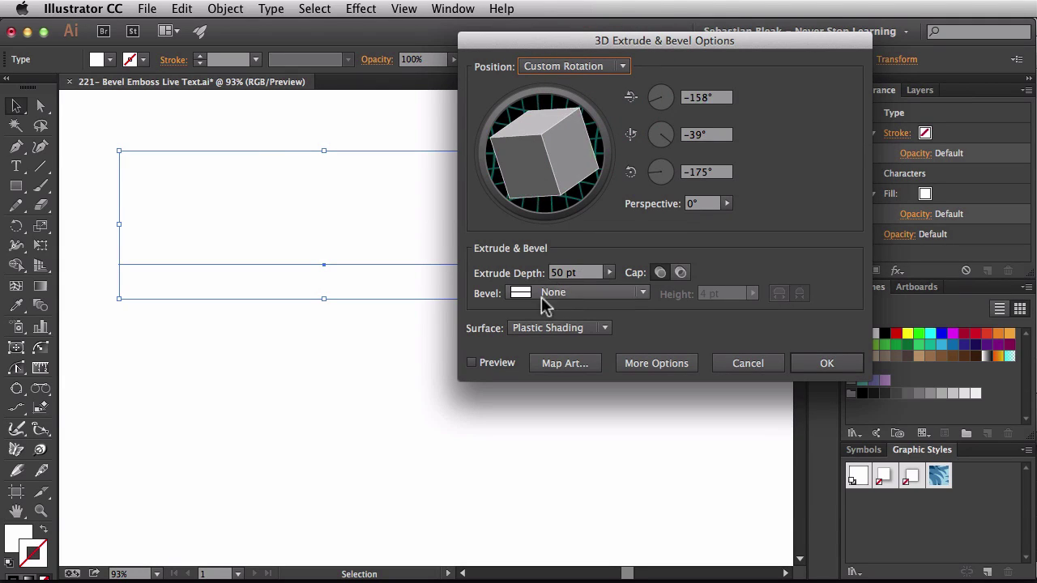
click(502, 371)
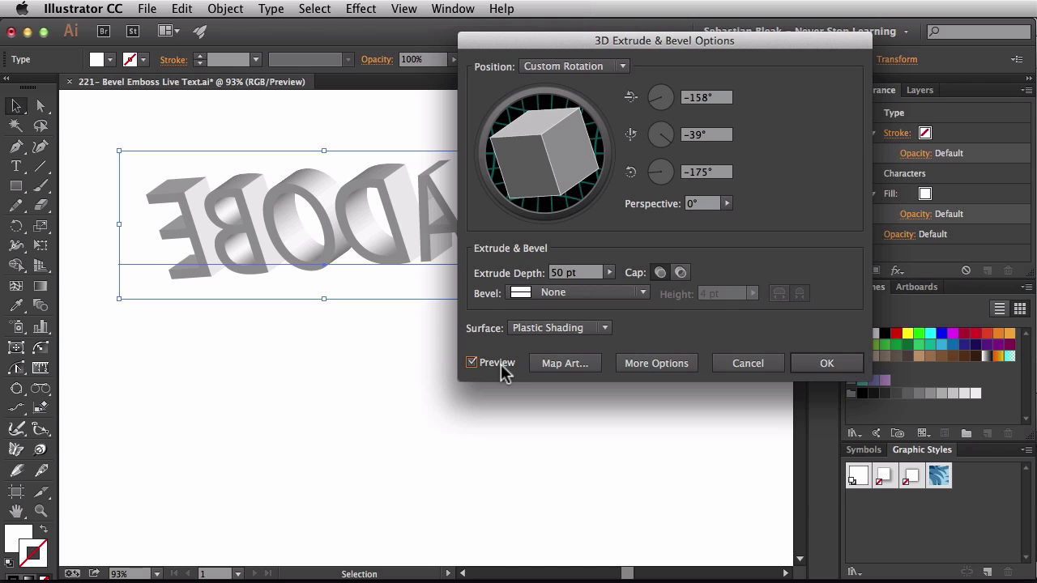
Step: Reset the extrusion's rotation to the Front position preset for a flat view
mouse_move(508, 216)
mouse_down()
mouse_move(567, 166)
mouse_move(554, 154)
mouse_move(529, 220)
mouse_up()
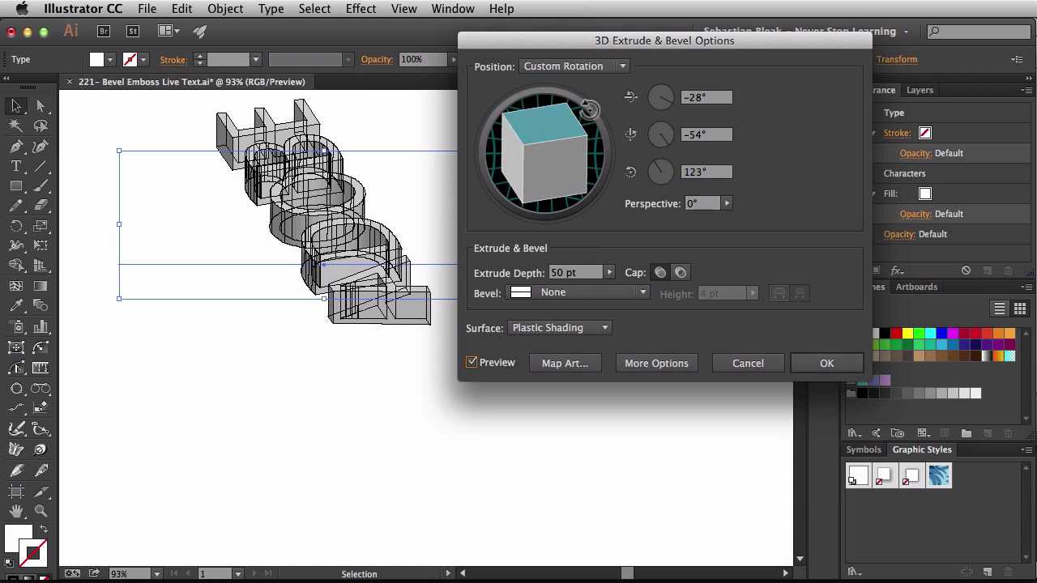
click(621, 70)
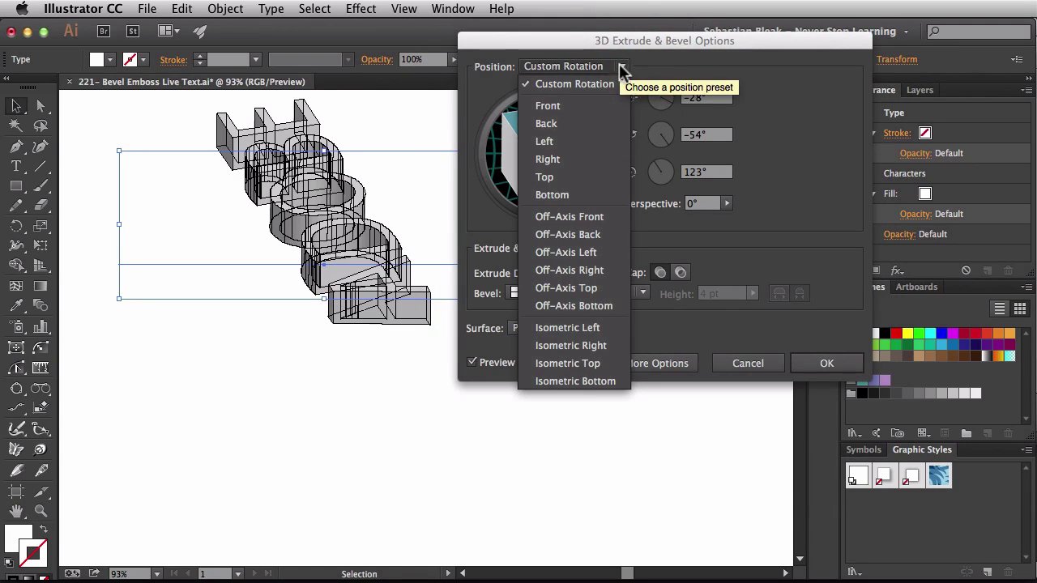
click(596, 105)
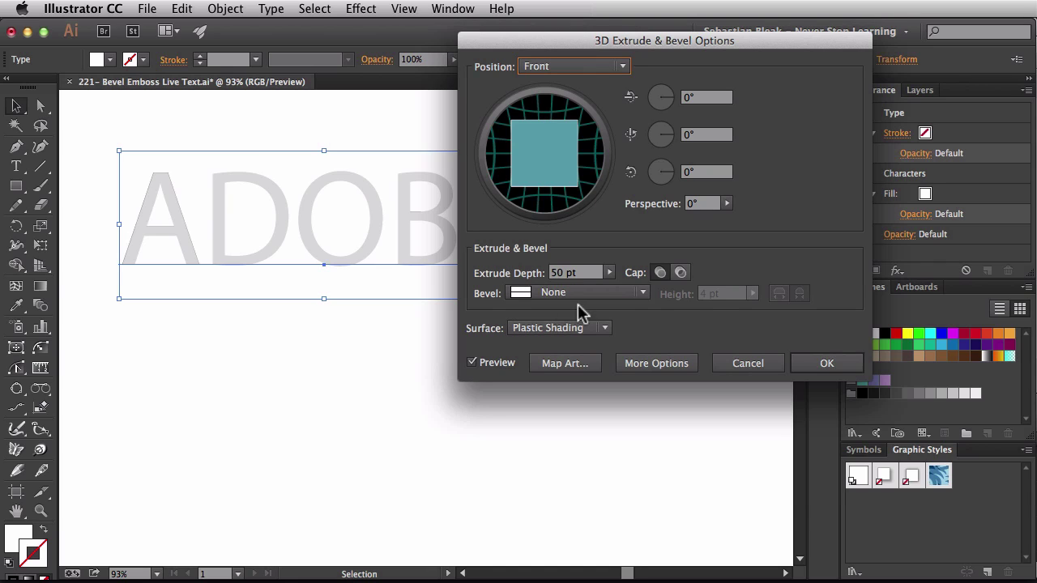
Step: Choose the Rounded bevel shape for the ADOBE extrusion at 4 pt height
click(642, 293)
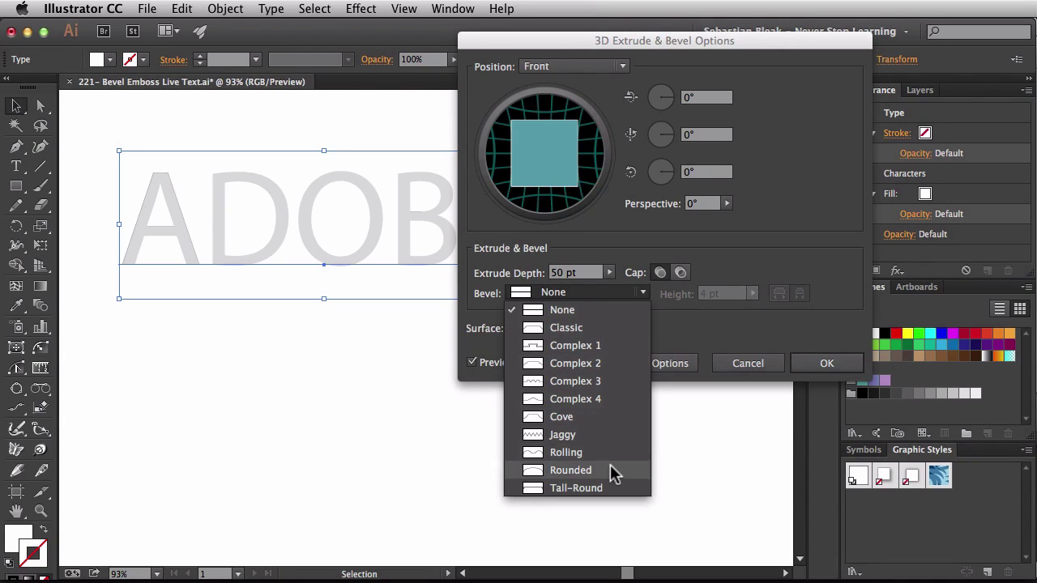
click(572, 470)
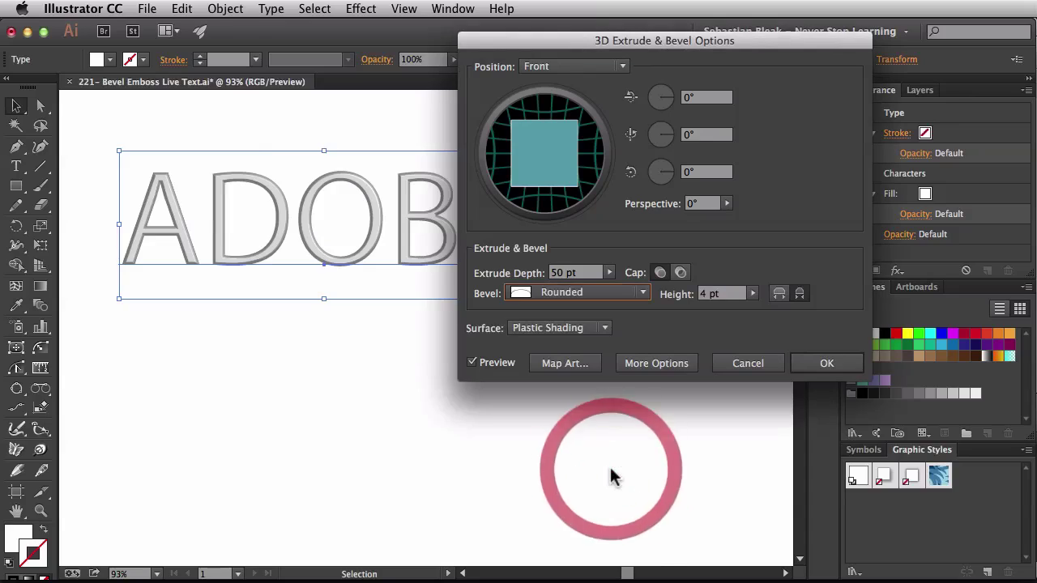
Step: Set the bevel extent to Out and raise the bevel height up to 20 pt
click(778, 294)
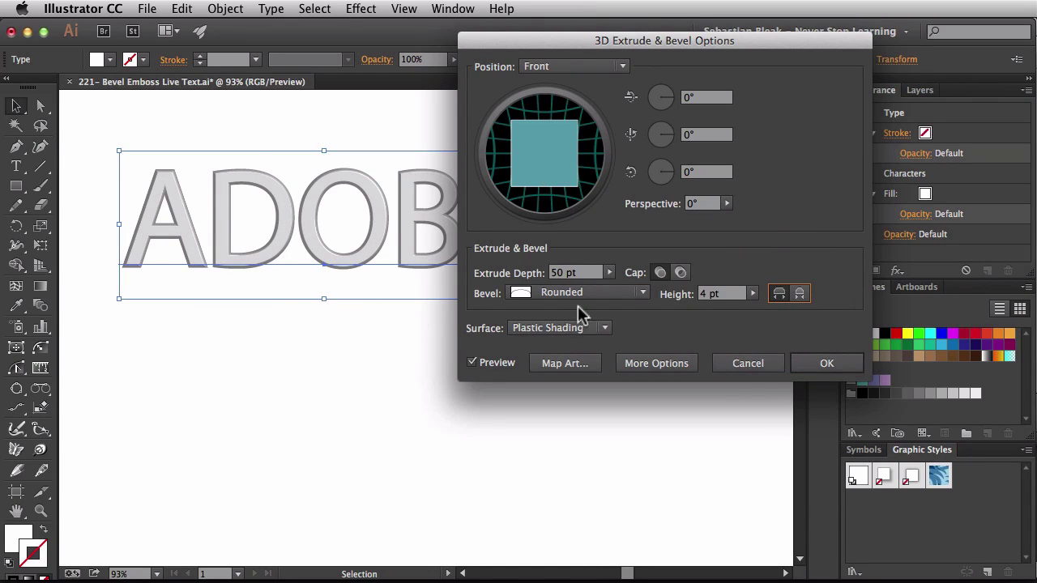
click(724, 295)
key(Up)
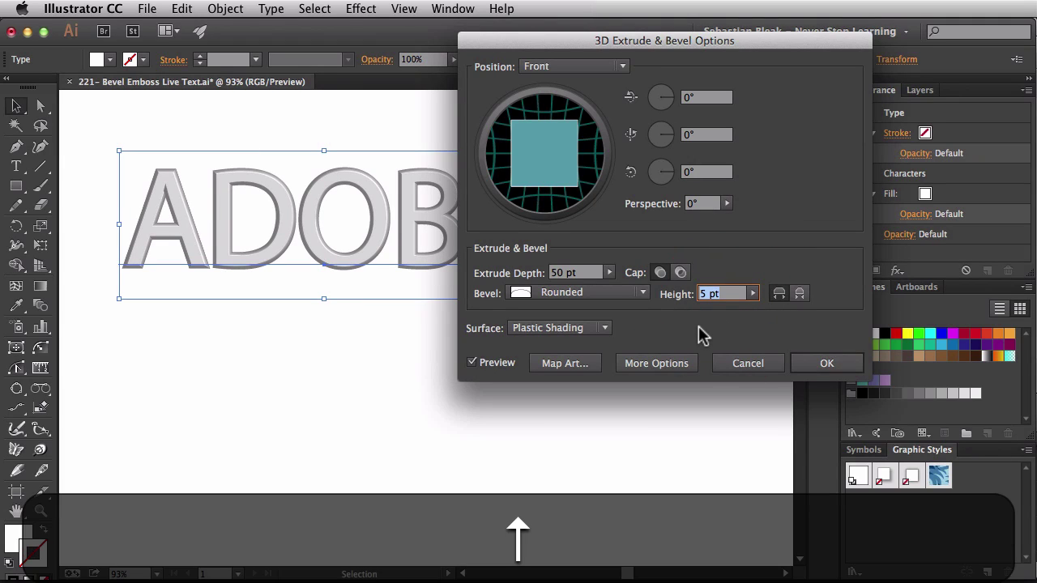
key(Up)
key(shift)
key(shift+Up)
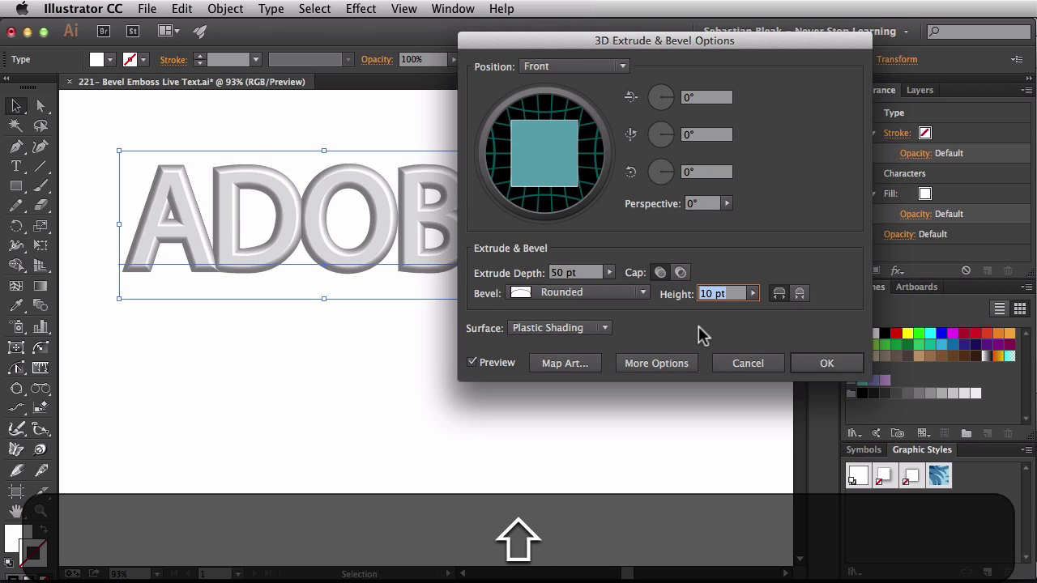
key(shift+Up)
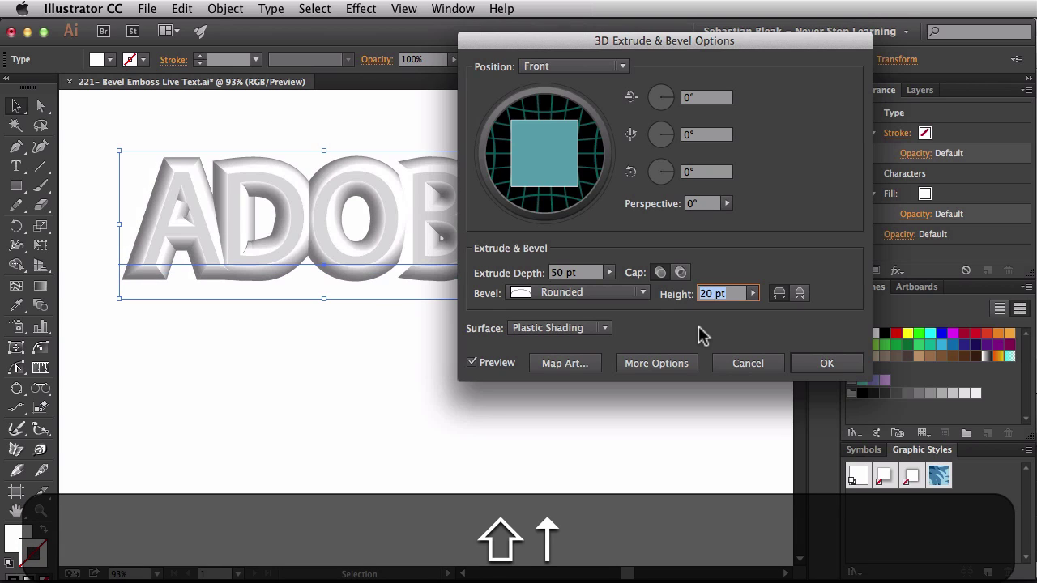
Step: Lower the bevel height step by step from 20 pt to a shallower setting
key(Down)
key(Down)
key(Down)
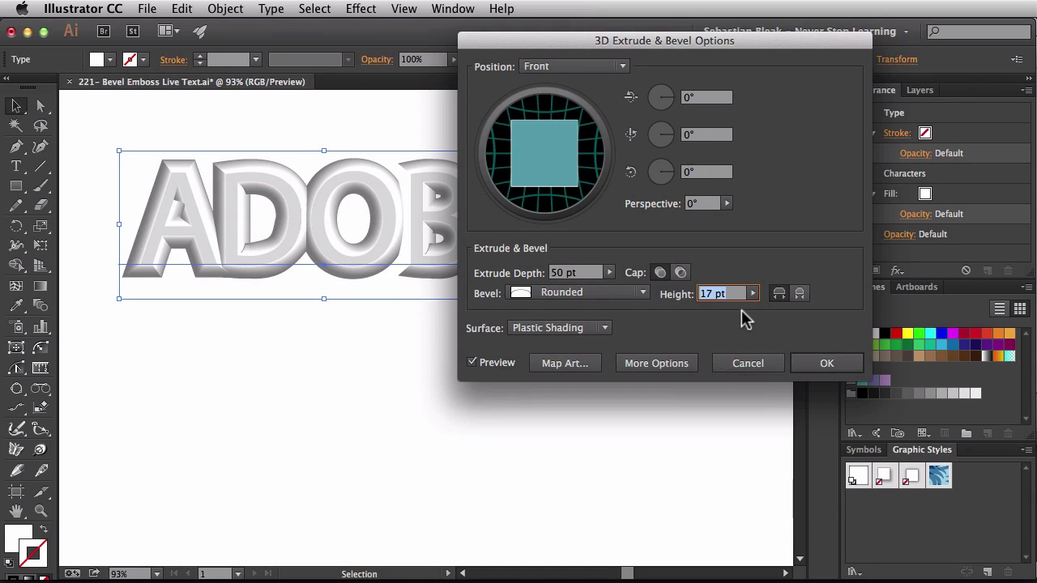
key(Down)
key(Down)
key(Down)
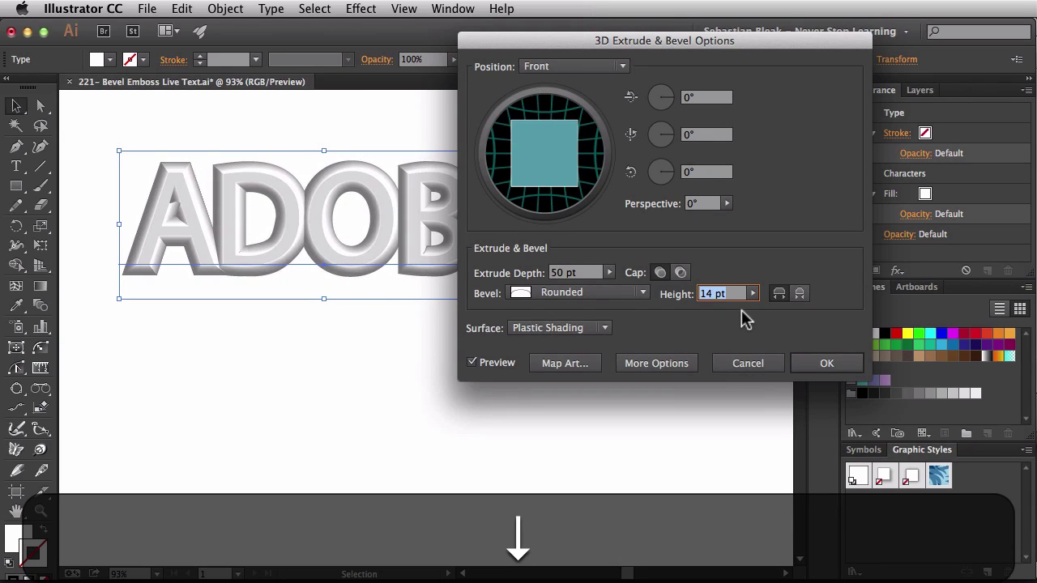
key(Down)
key(Down)
key(Down)
key(Down)
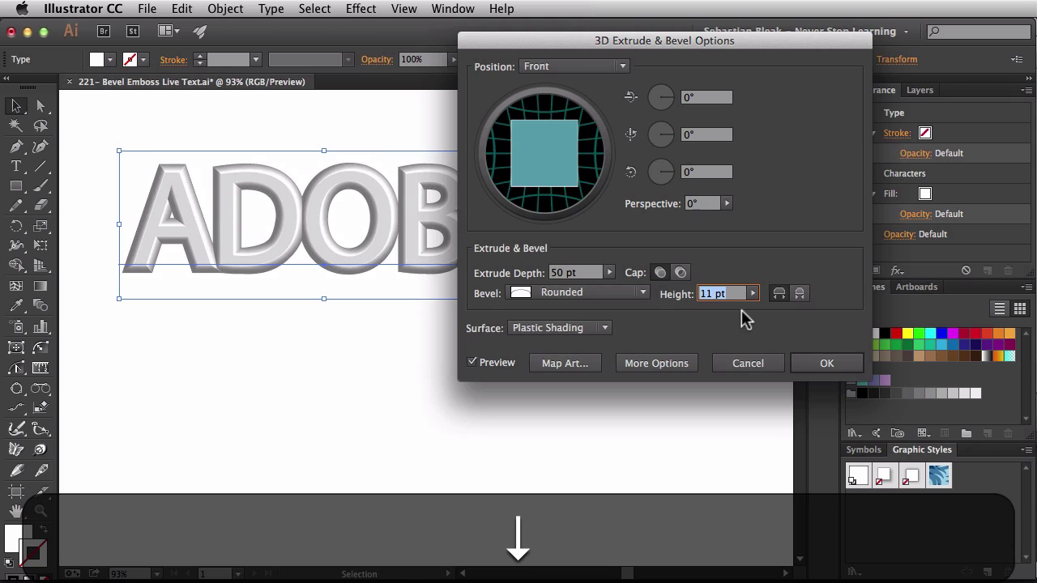
key(Down)
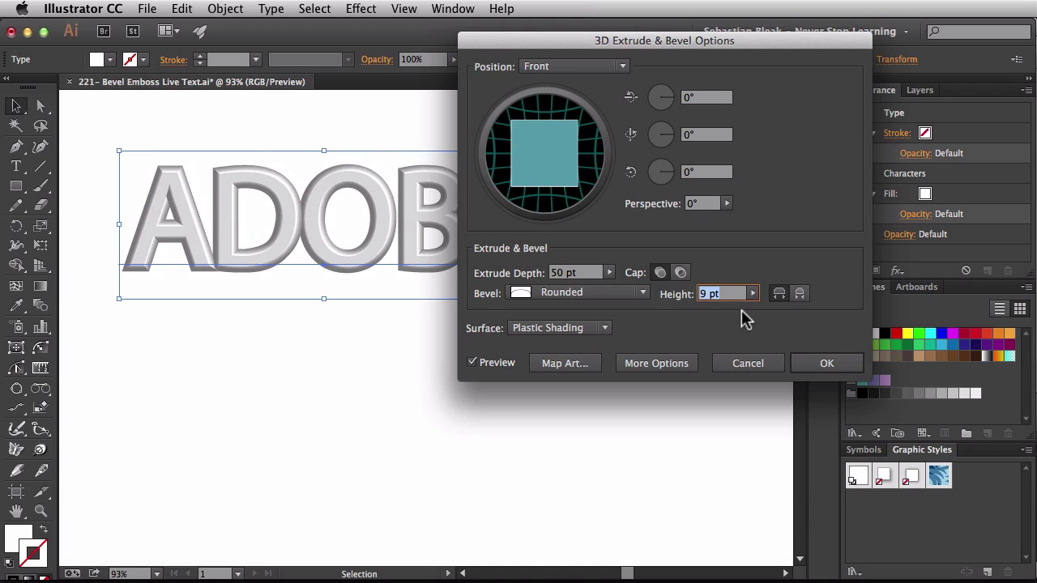
key(Down)
key(Down)
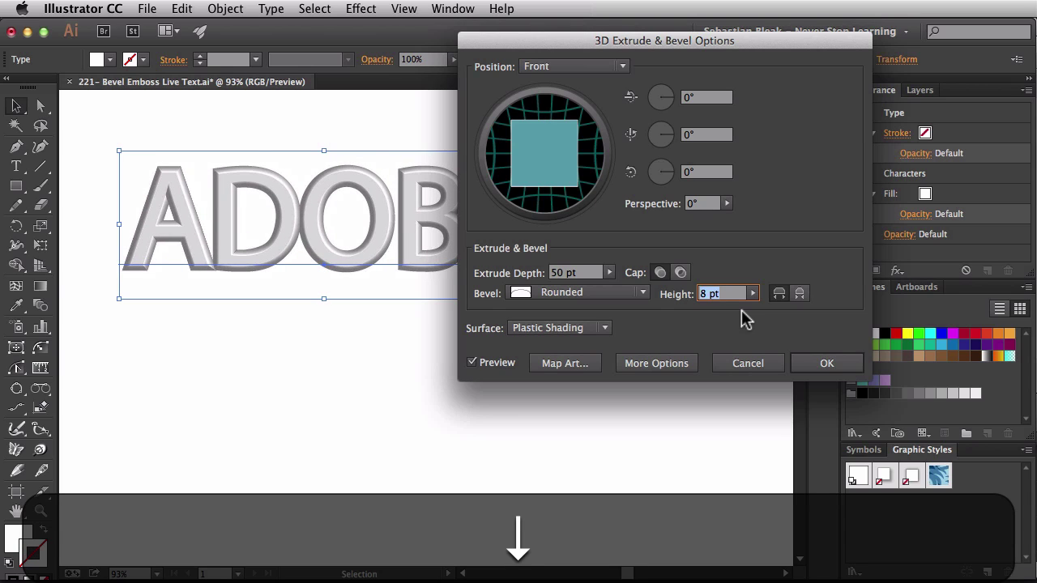
key(Down)
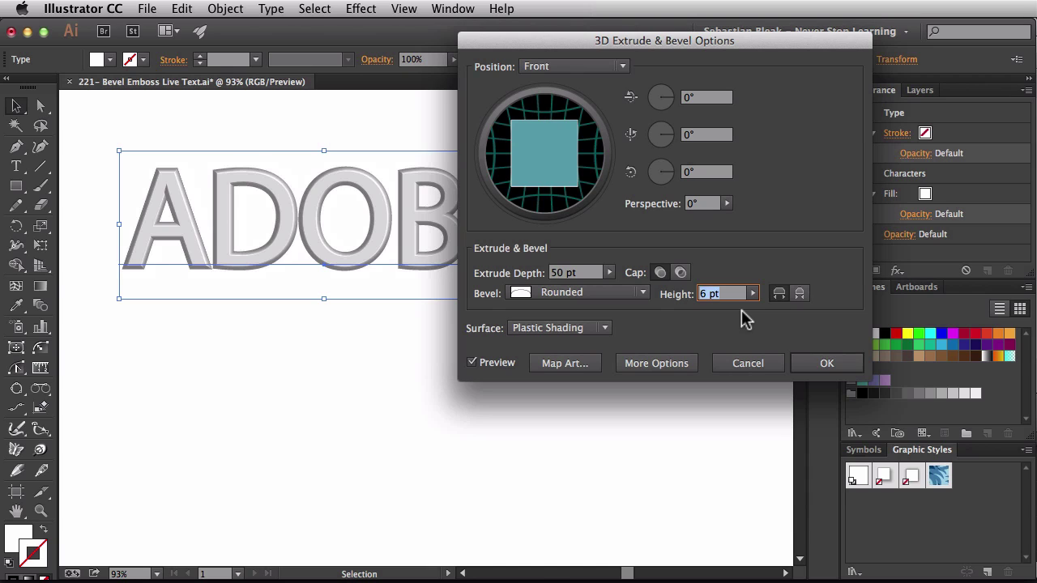
Step: Show the extra lighting options and move the existing light to the upper left
click(687, 364)
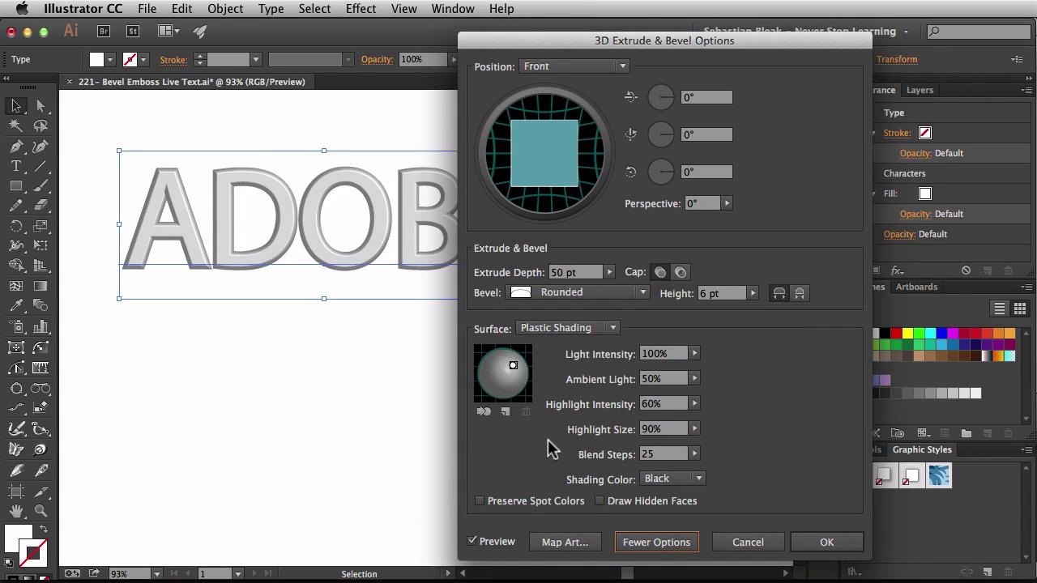
click(505, 366)
drag(505, 366, 490, 360)
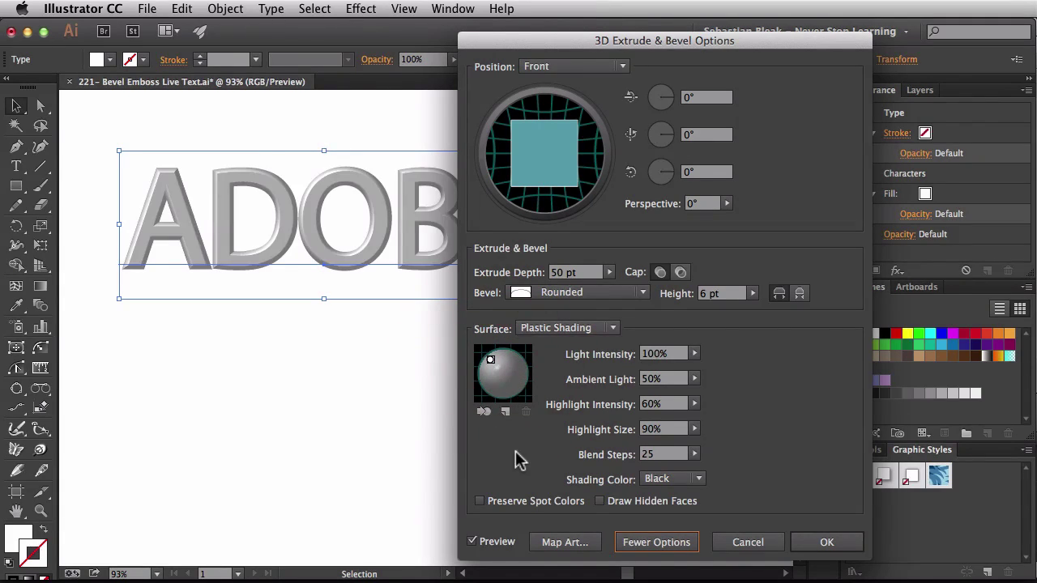
click(483, 411)
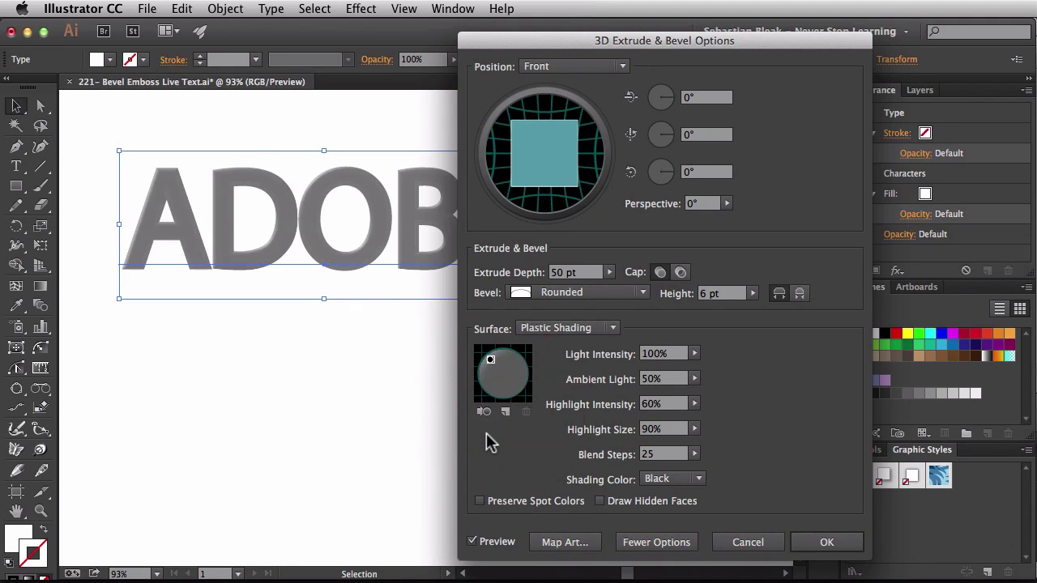
click(484, 412)
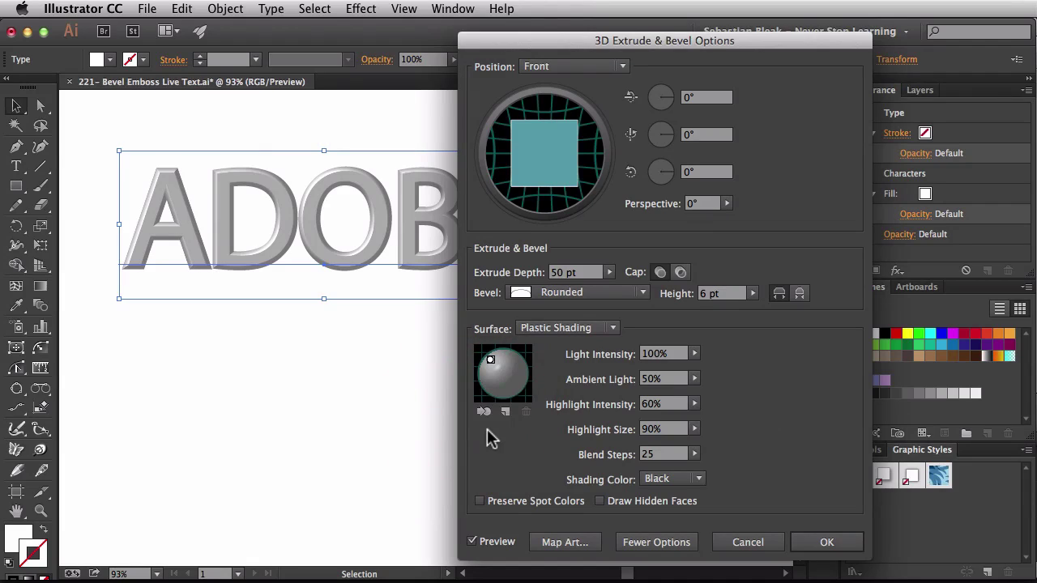
Step: Add lights at the upper right and lower left, then delete the extra centre light
click(505, 411)
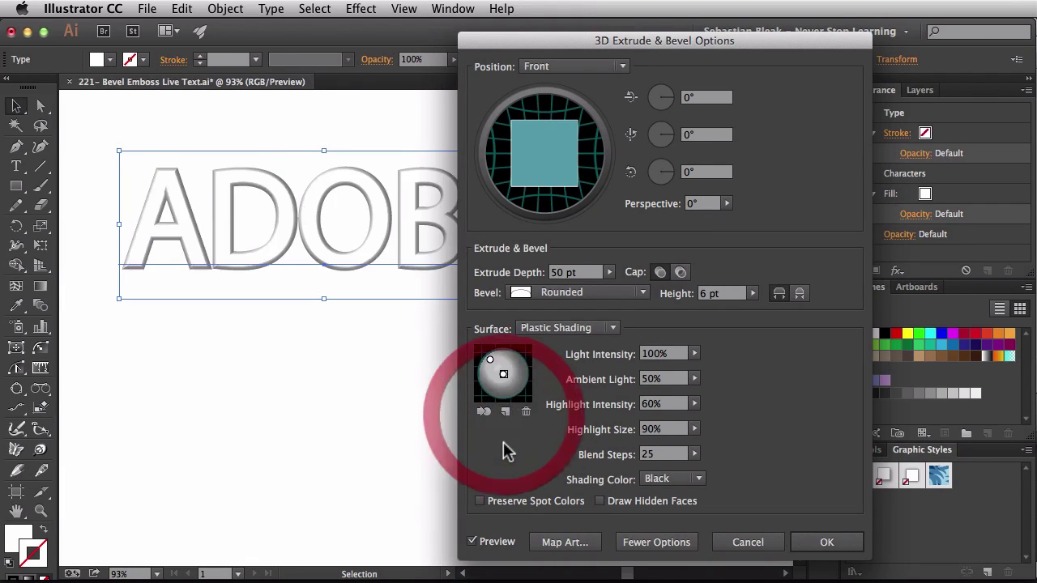
mouse_move(503, 373)
mouse_down()
mouse_move(487, 375)
mouse_move(523, 359)
mouse_up()
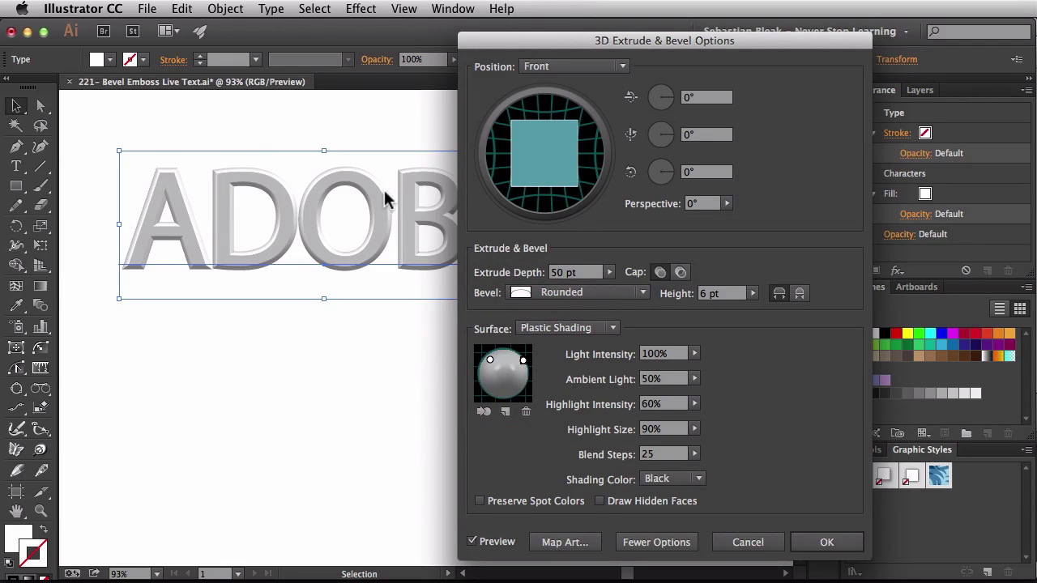
click(507, 414)
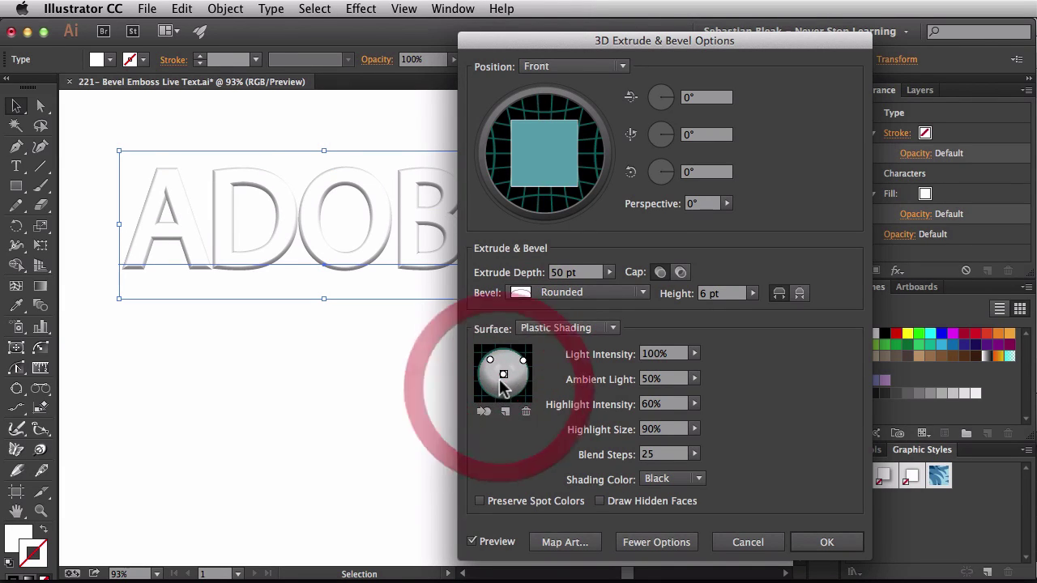
drag(503, 374, 492, 392)
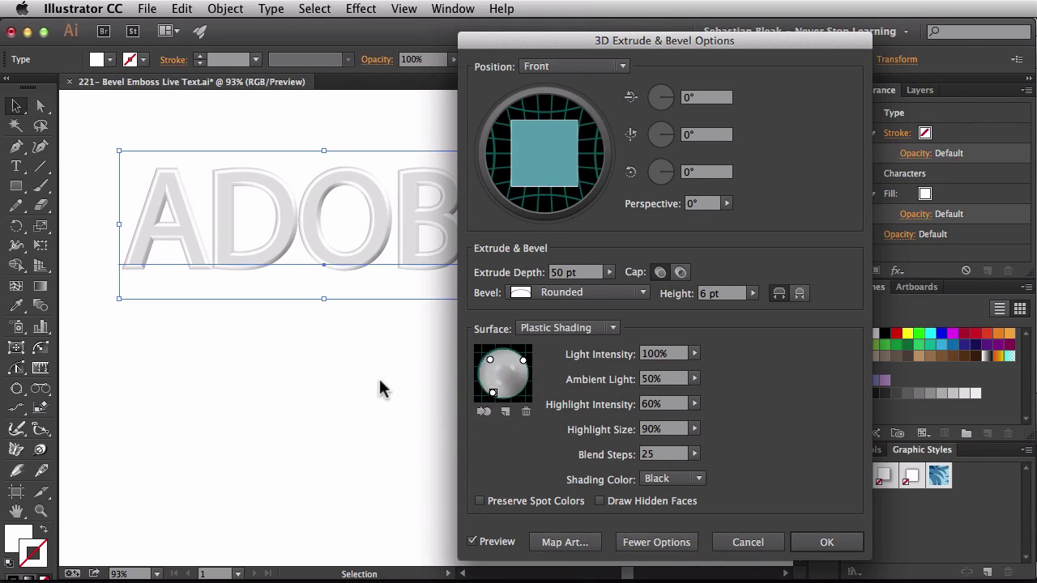
click(505, 414)
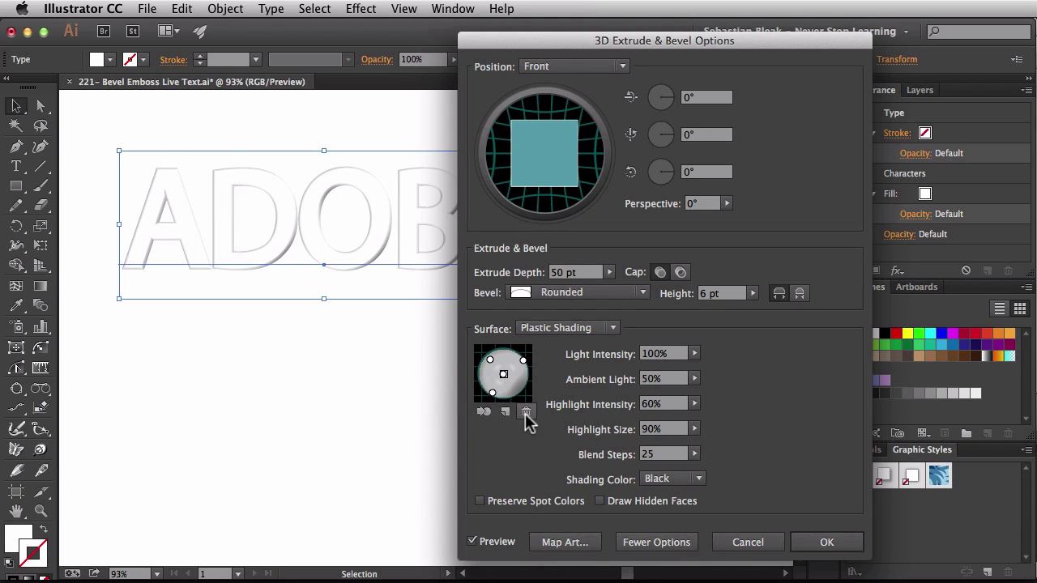
click(525, 413)
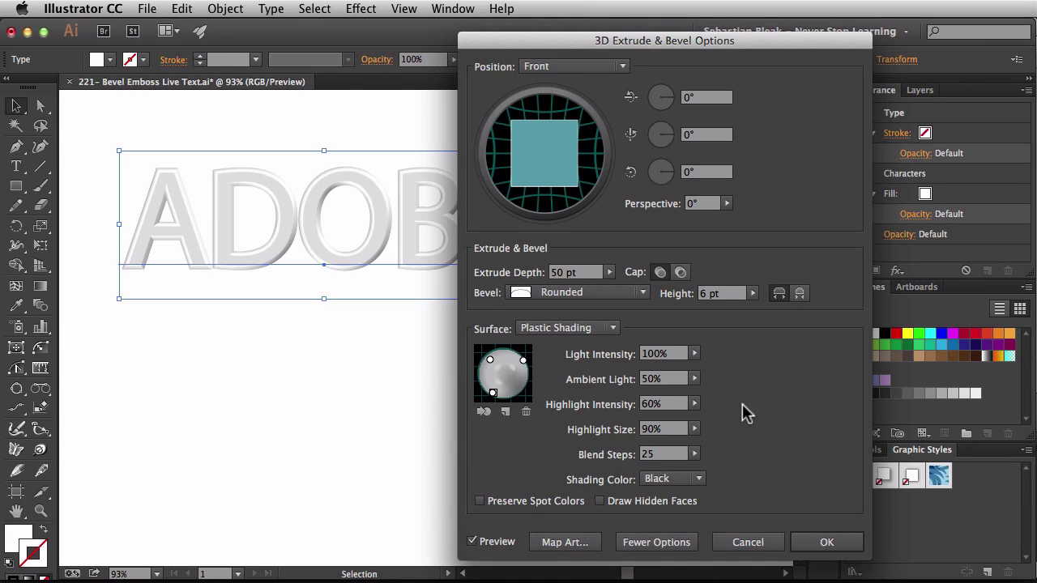
Step: Lower Light Intensity to 39% and try a custom deep blue shading colour
click(694, 354)
drag(689, 366, 655, 374)
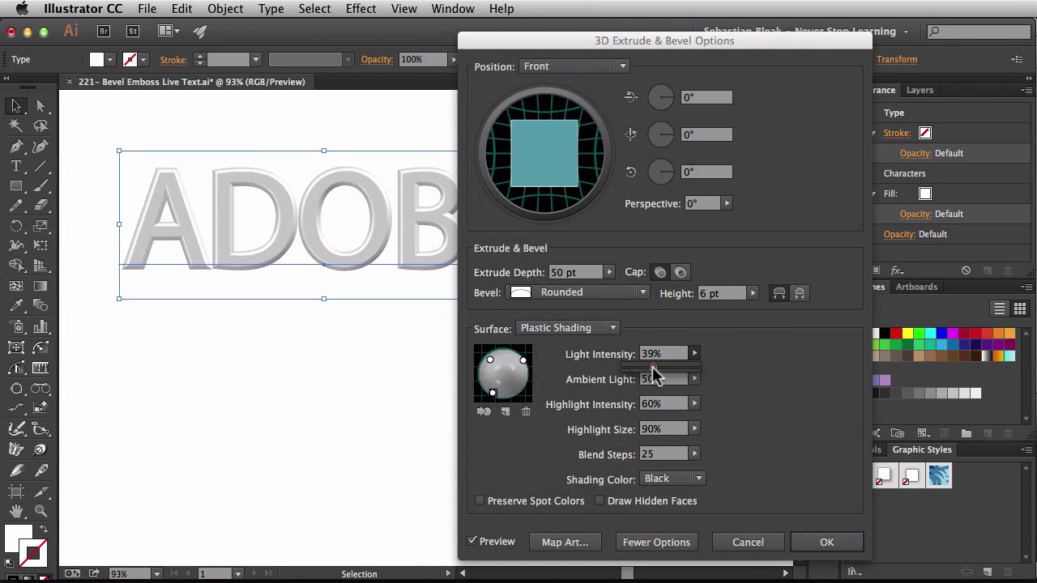
click(689, 479)
click(674, 532)
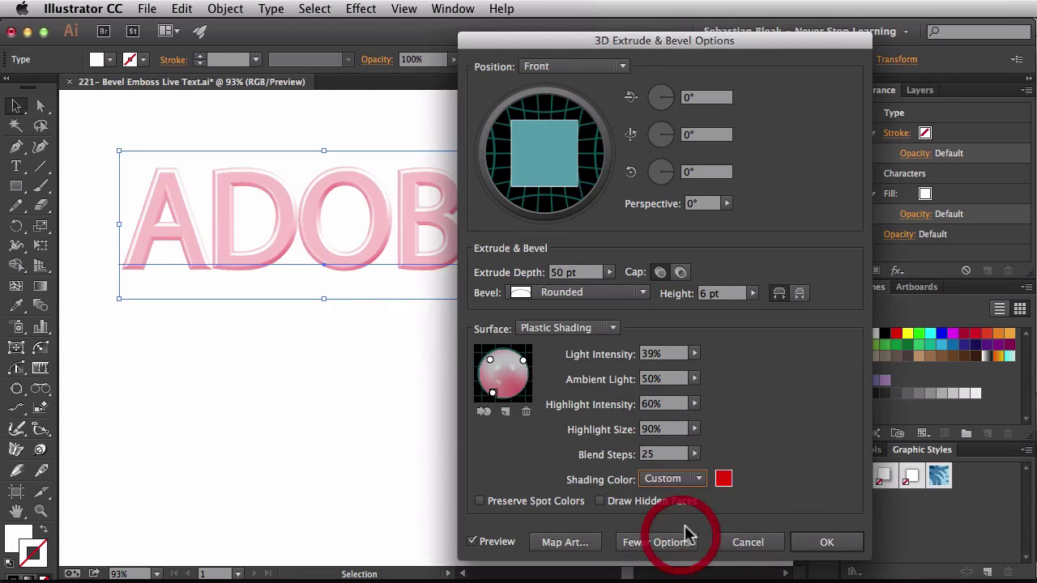
click(724, 480)
click(827, 316)
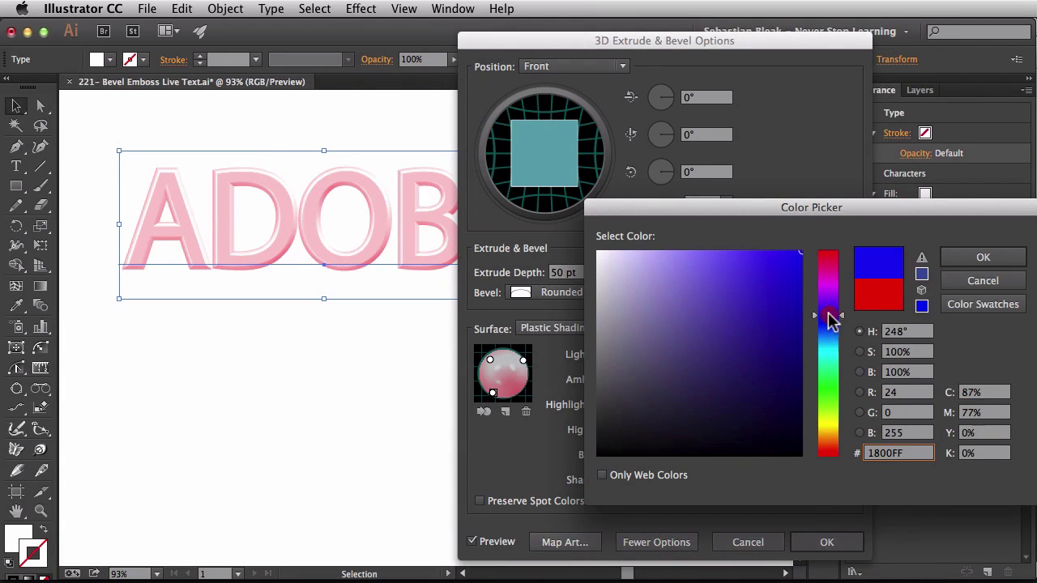
click(787, 313)
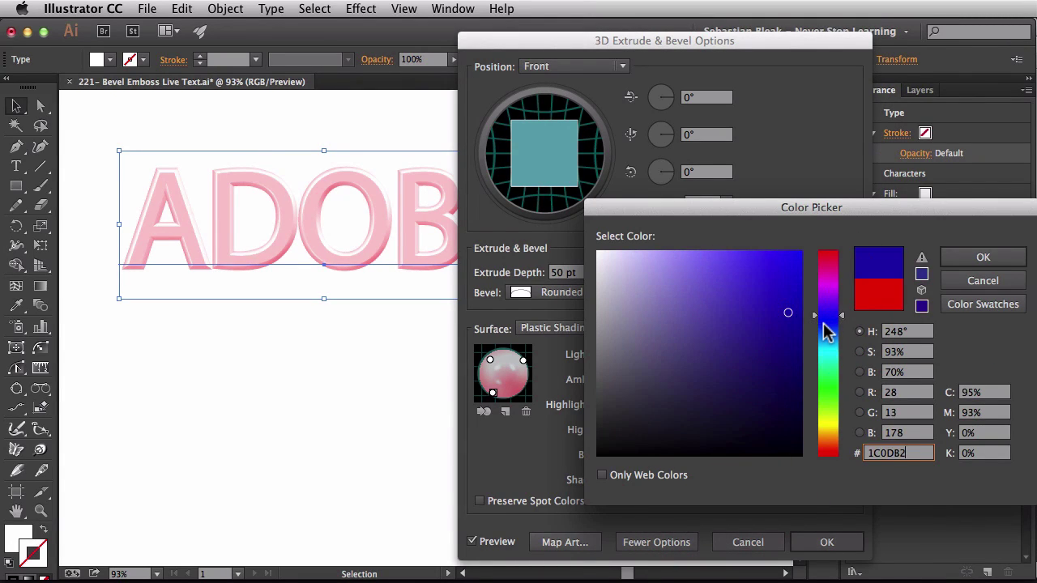
click(982, 257)
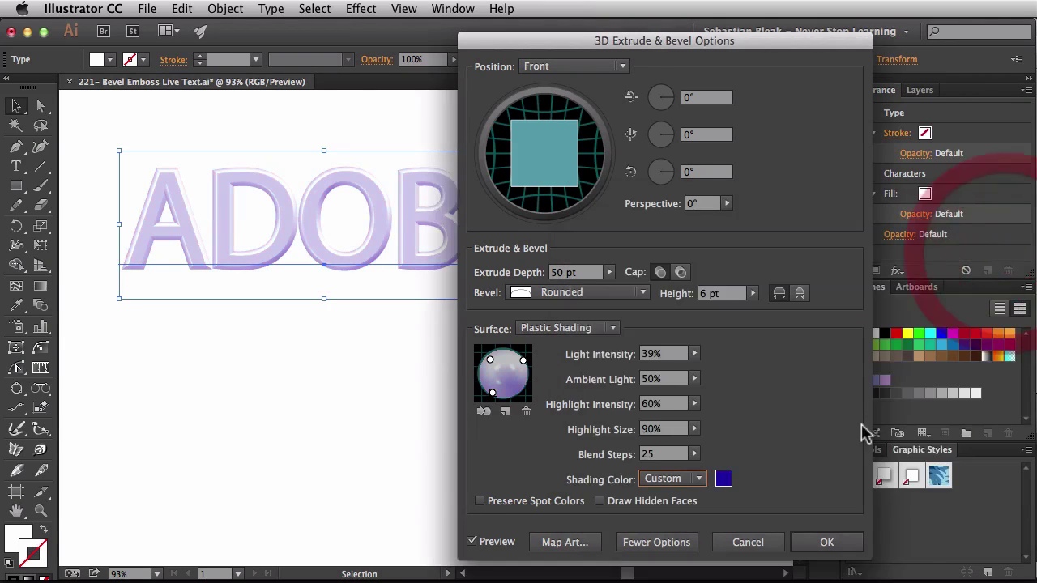
Step: Set the Shading Color back to Black and apply the 3D Extrude & Bevel settings
click(698, 479)
click(689, 514)
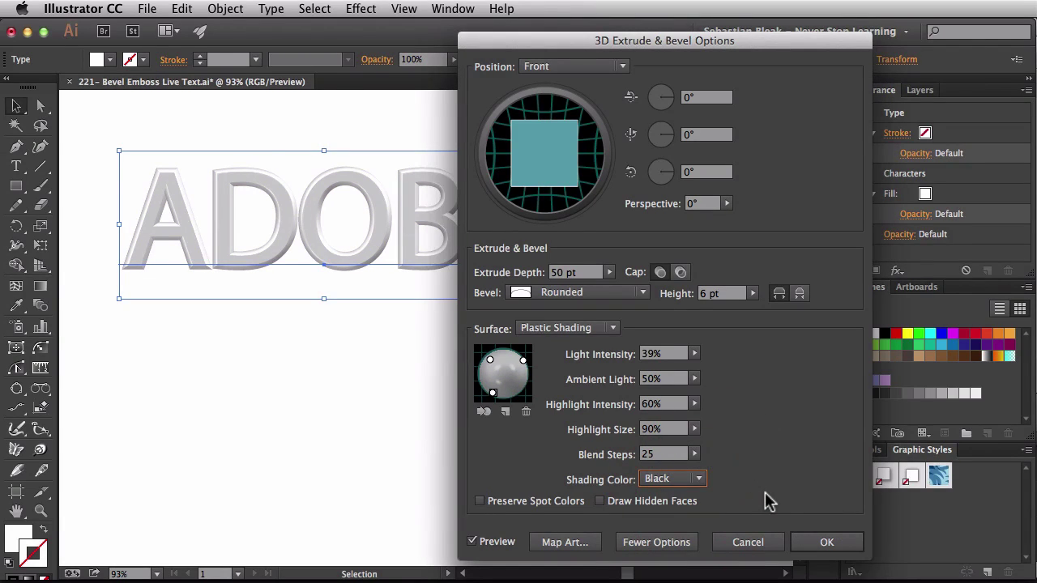
click(806, 542)
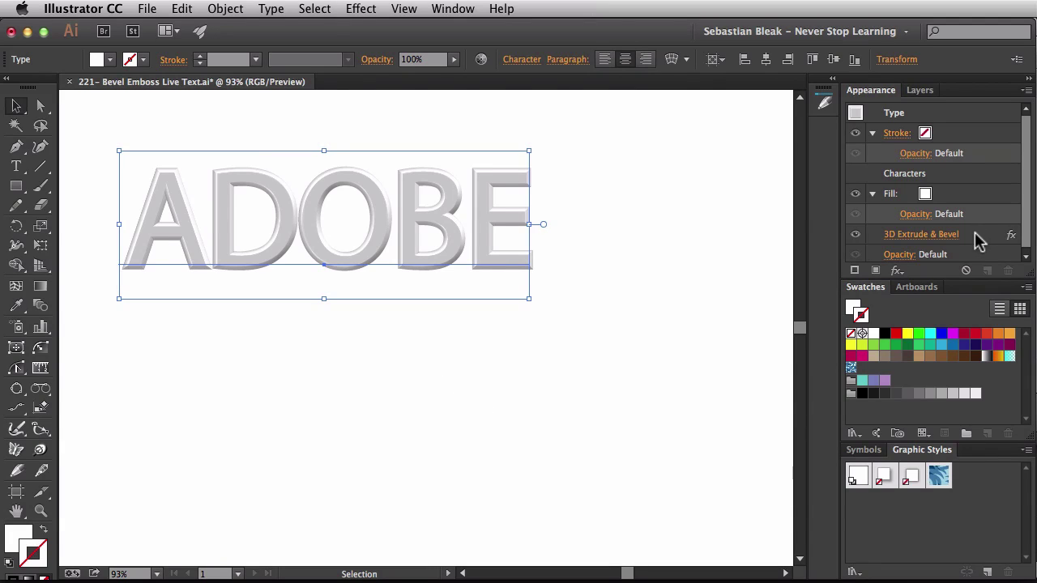
click(930, 235)
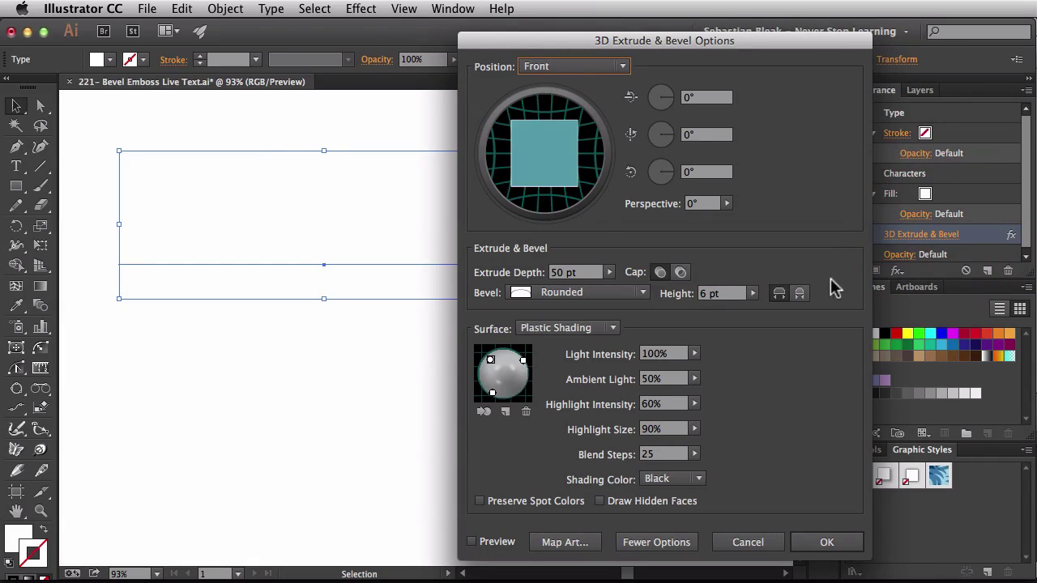
click(472, 541)
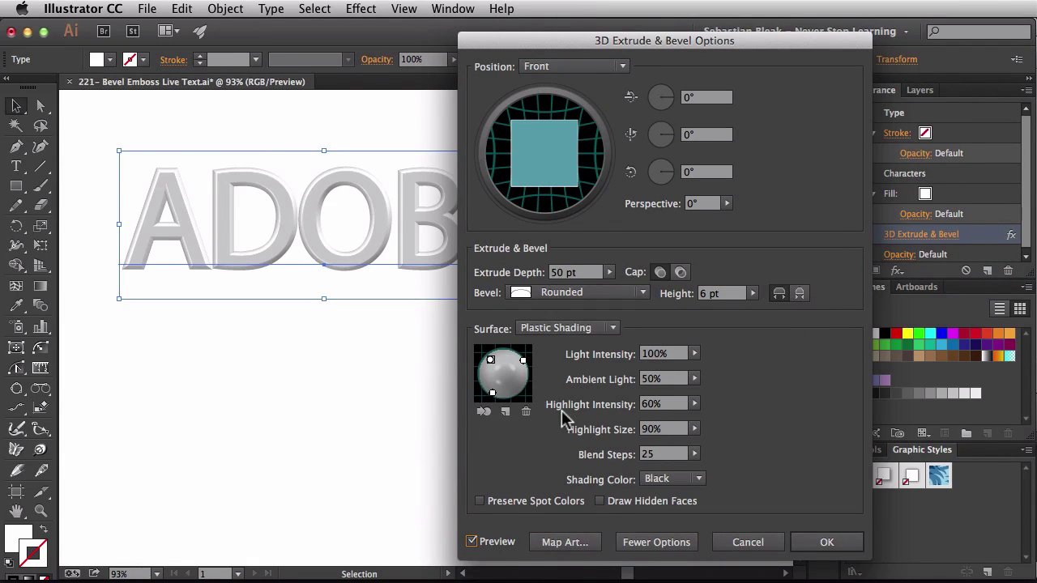
click(815, 543)
Step: Add 'GRIND' as a second line of text below ADOBE
triple_click(342, 236)
key(super+shift+a)
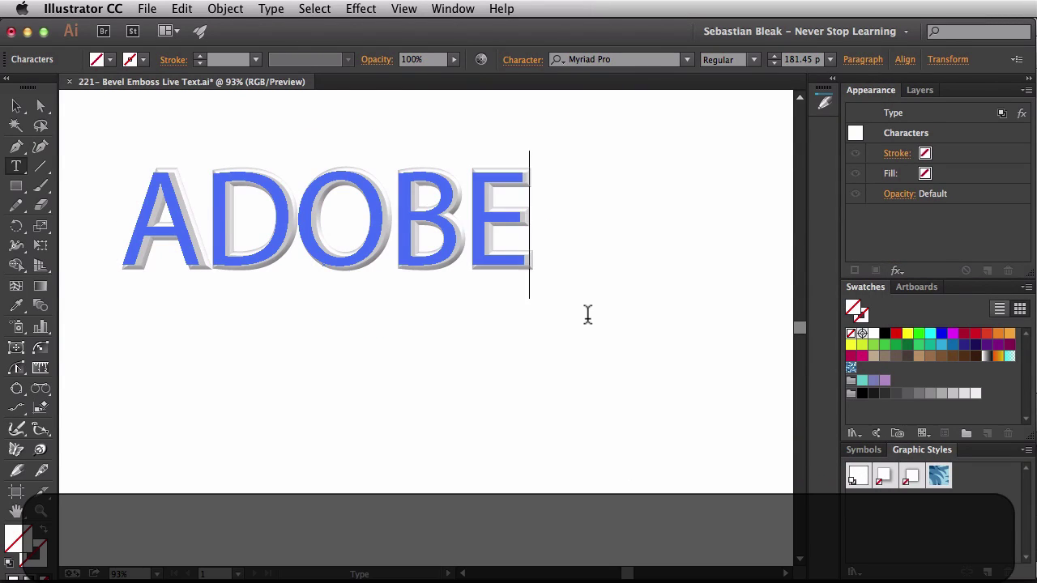
key(Return)
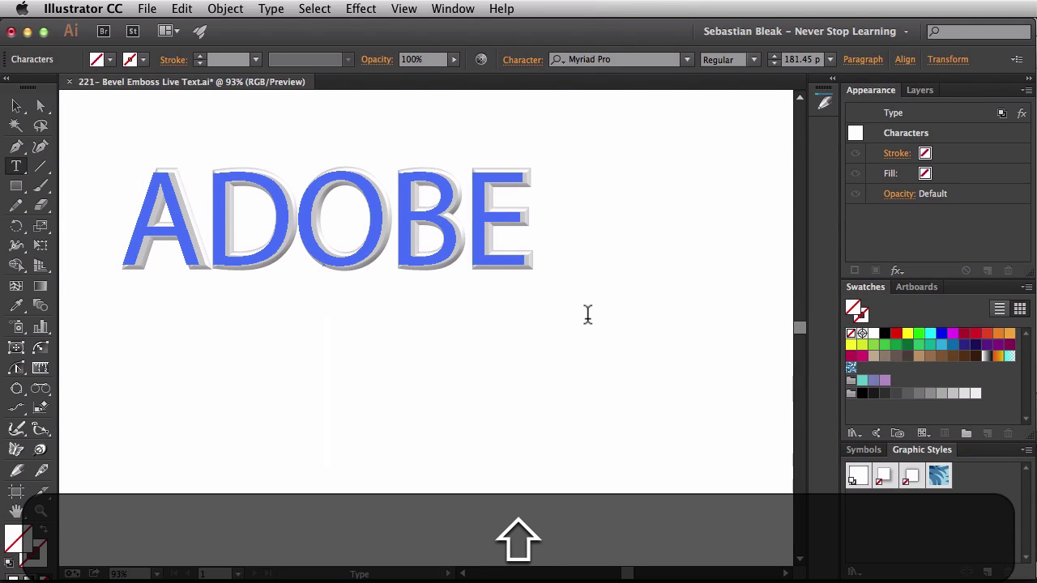
text(GRIND)
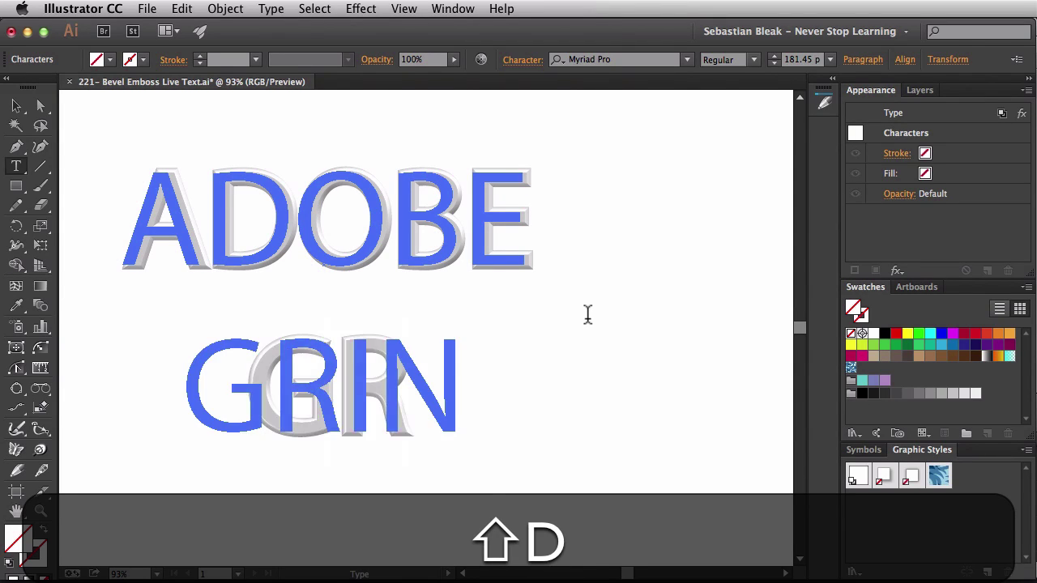
key(super+shift+Return)
Step: Move the two-line text toward the page centre and reselect the whole text object
drag(444, 365, 508, 341)
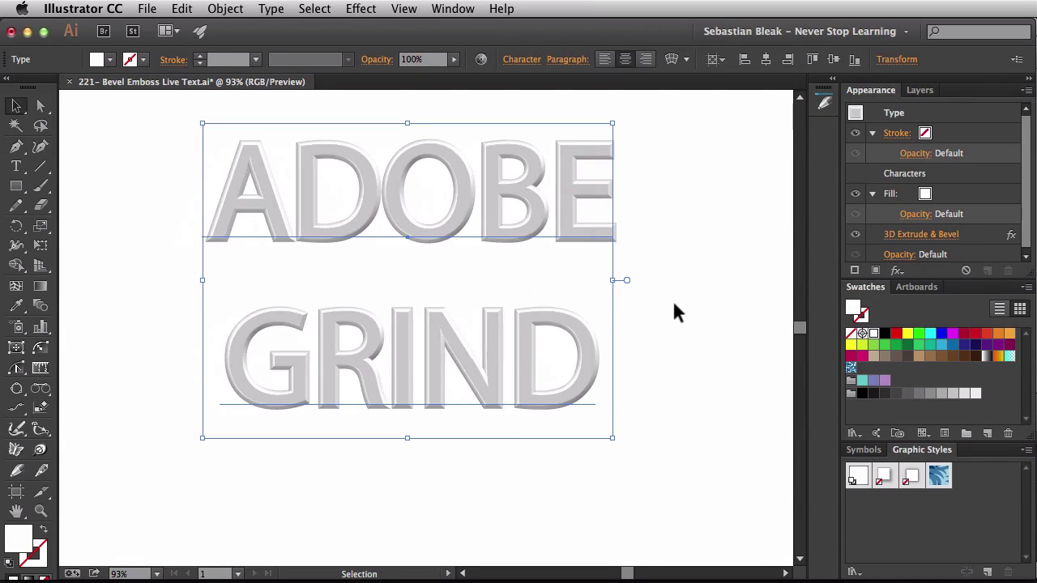
click(672, 298)
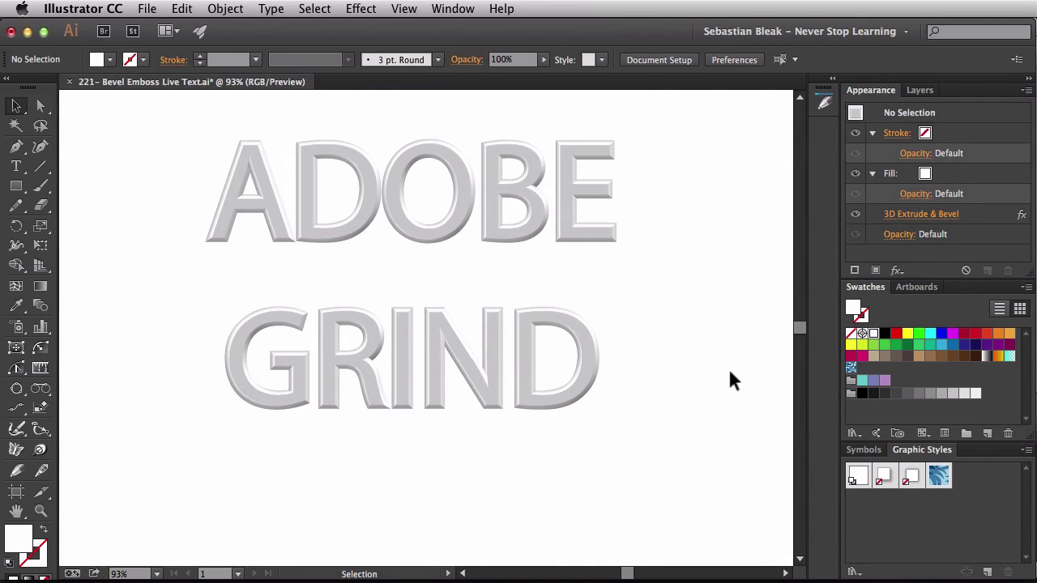
drag(730, 372, 340, 387)
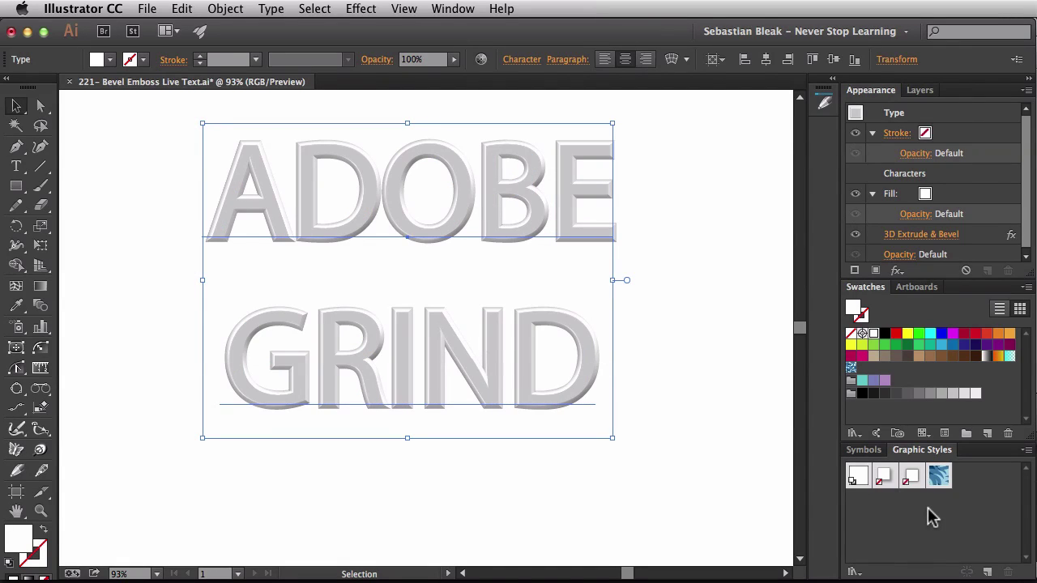
Step: Save the ADOBE GRIND bevel appearance as a new graphic style, then deselect everything
click(988, 572)
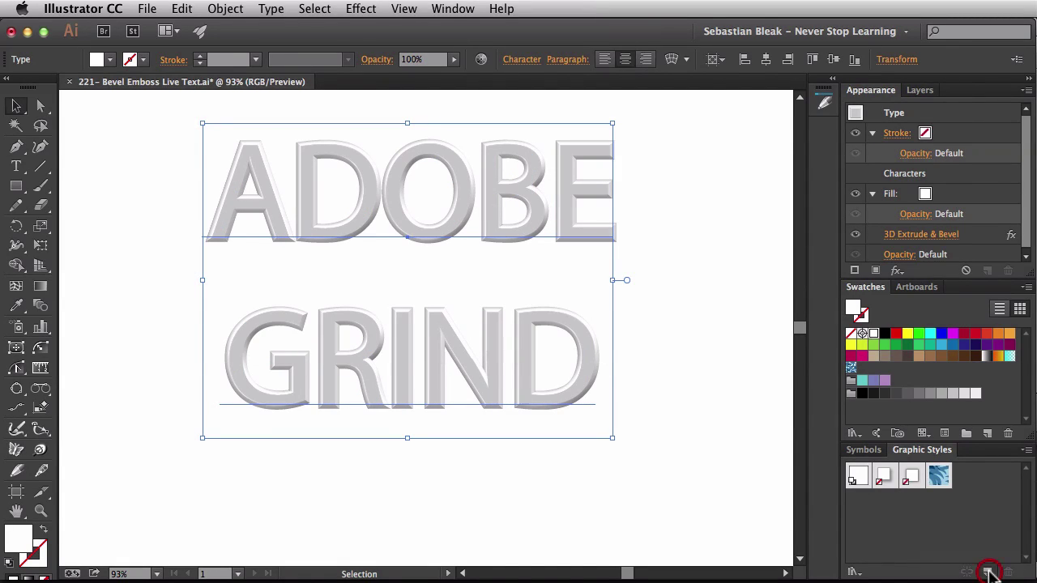
click(924, 548)
click(670, 460)
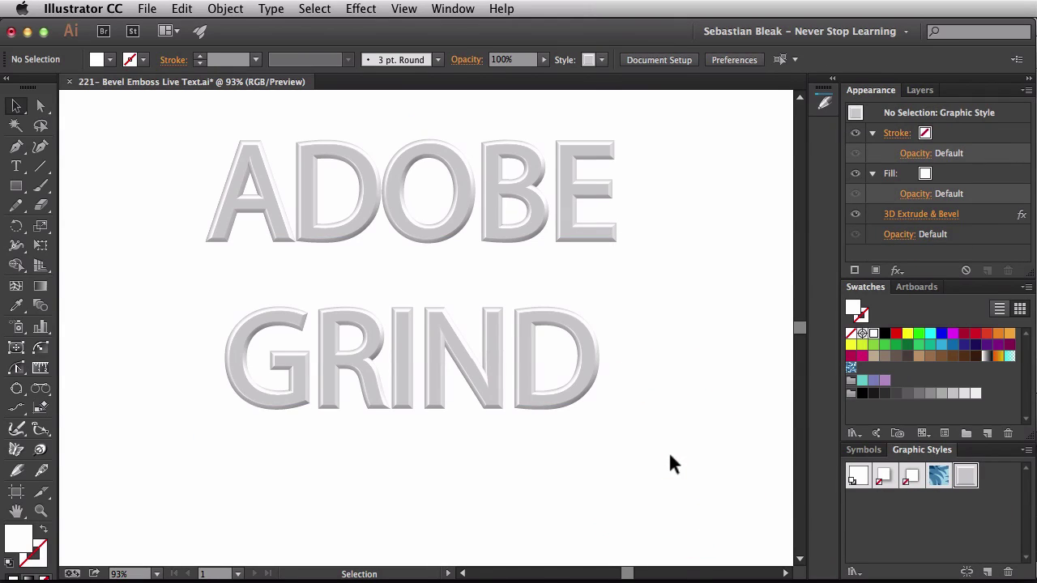